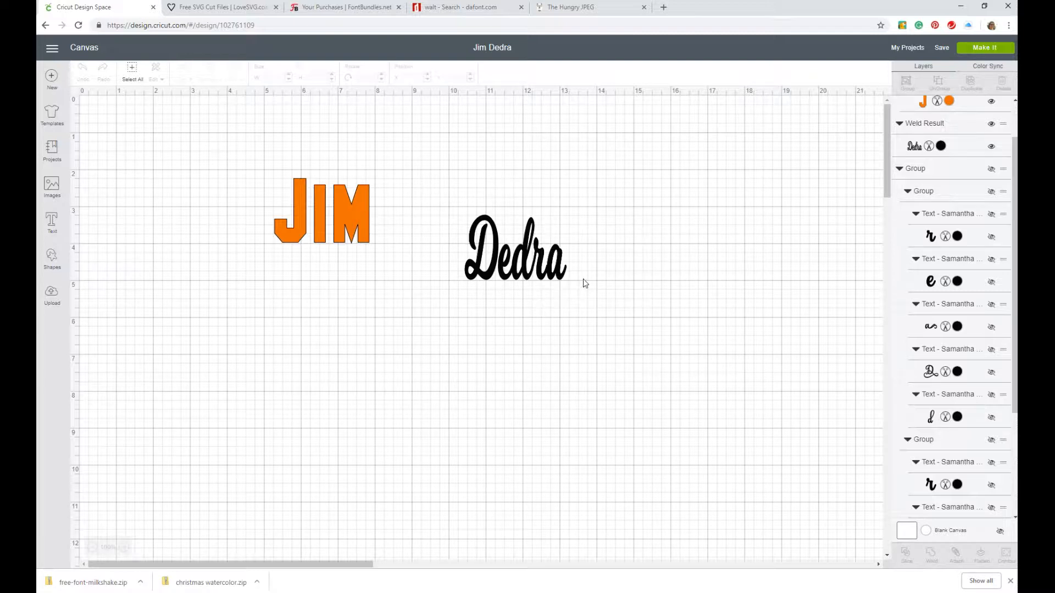
Check which font the welded black script name uses in its layer attributes.
{"action": "left_click", "coordinate": [529, 279]}
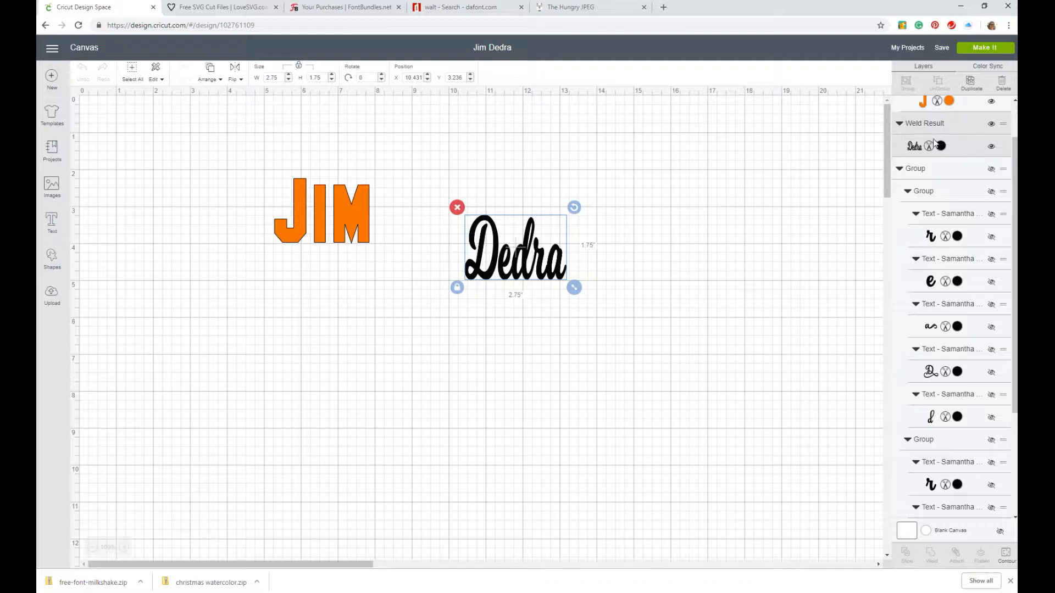
{"action": "left_click", "coordinate": [929, 147]}
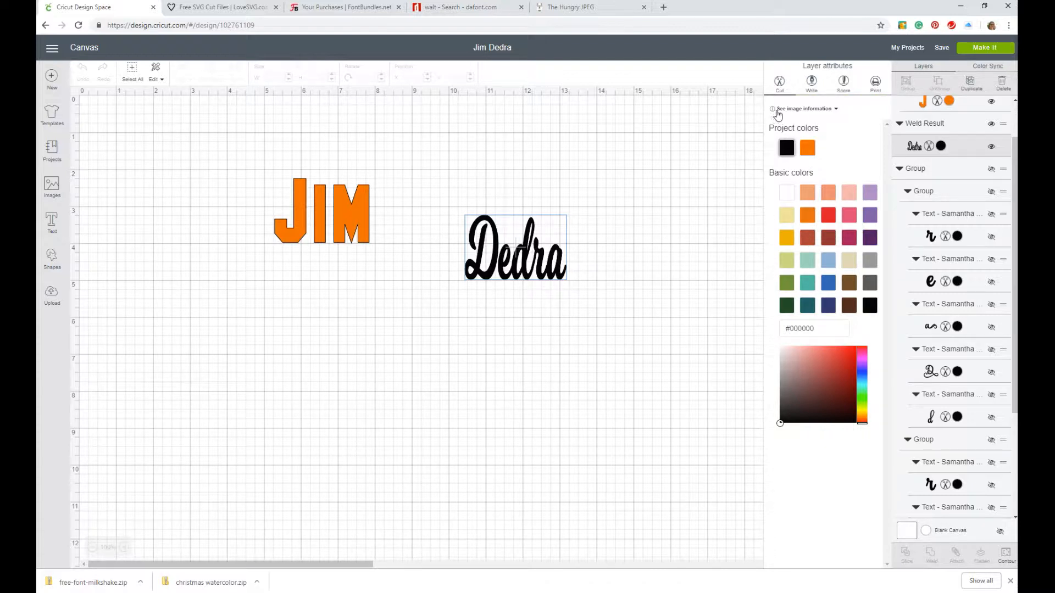
{"action": "left_click", "coordinate": [839, 113]}
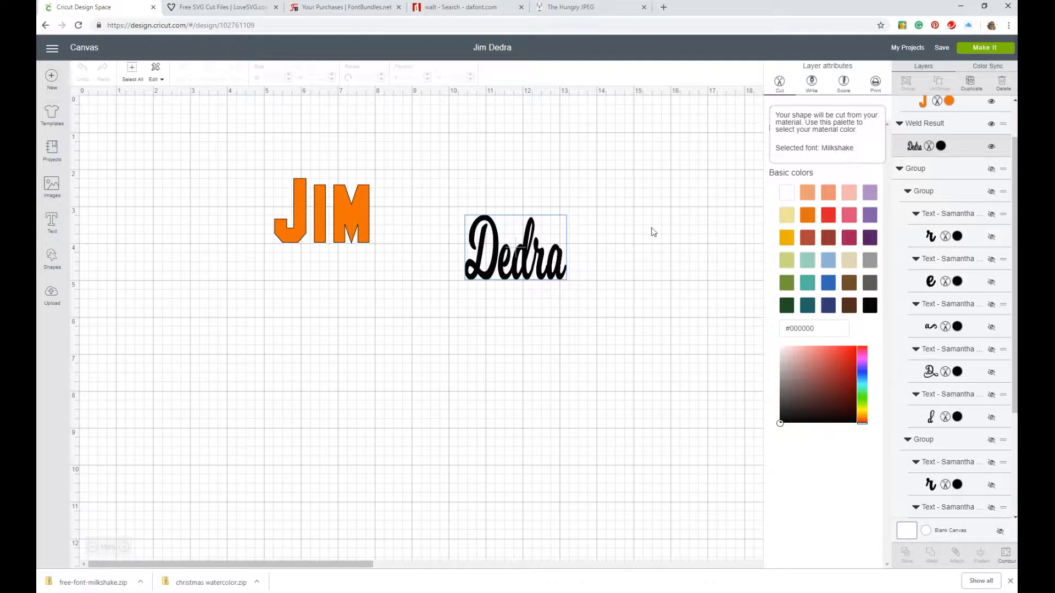
{"action": "left_click", "coordinate": [555, 311]}
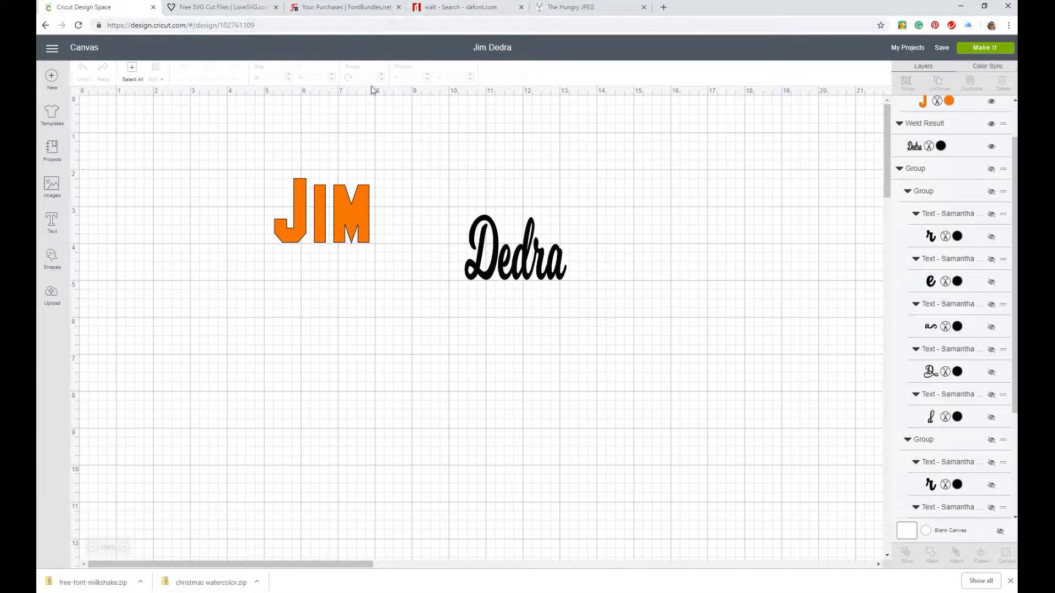
Switch to The Hungry JPEG and look through the list of purchased free fonts and files.
{"action": "left_click", "coordinate": [573, 10]}
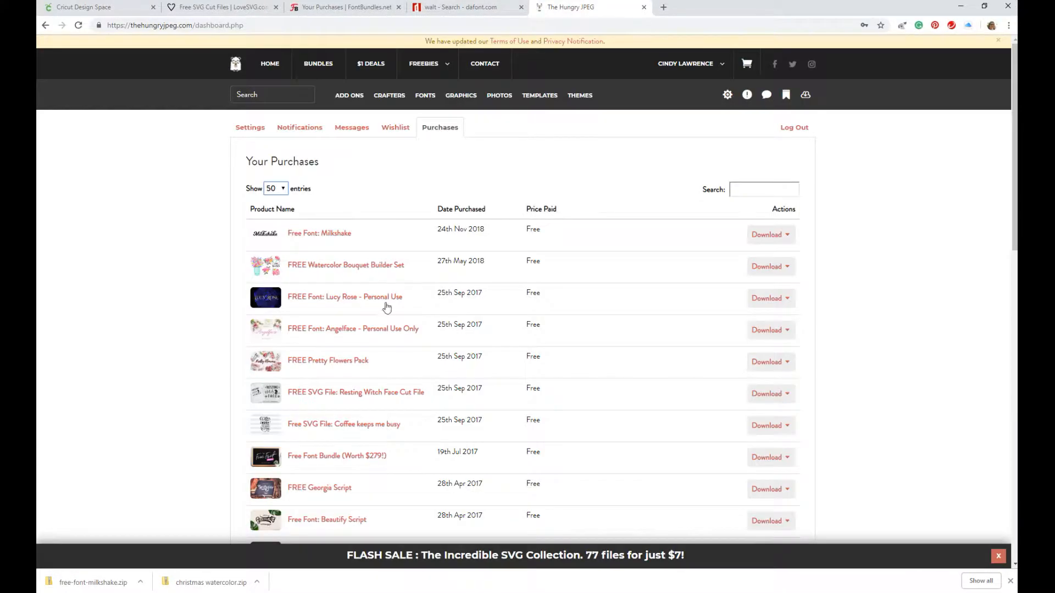
{"action": "scroll", "coordinate": [471, 203], "scroll_direction": "down", "scroll_amount": 10}
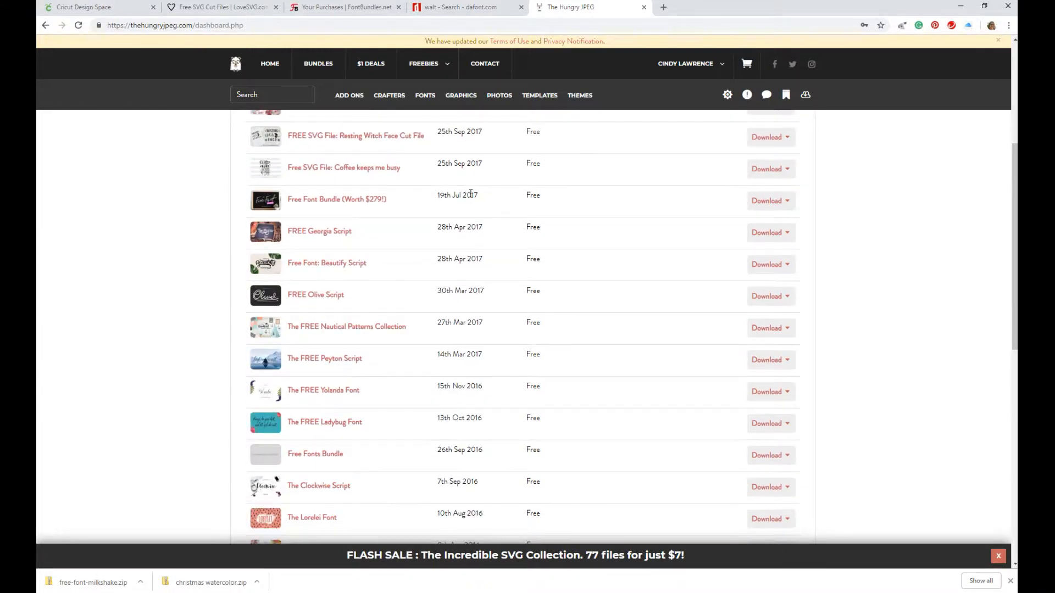
{"action": "scroll", "coordinate": [417, 268], "scroll_direction": "up", "scroll_amount": 5}
{"action": "scroll", "coordinate": [406, 286], "scroll_direction": "down", "scroll_amount": 4}
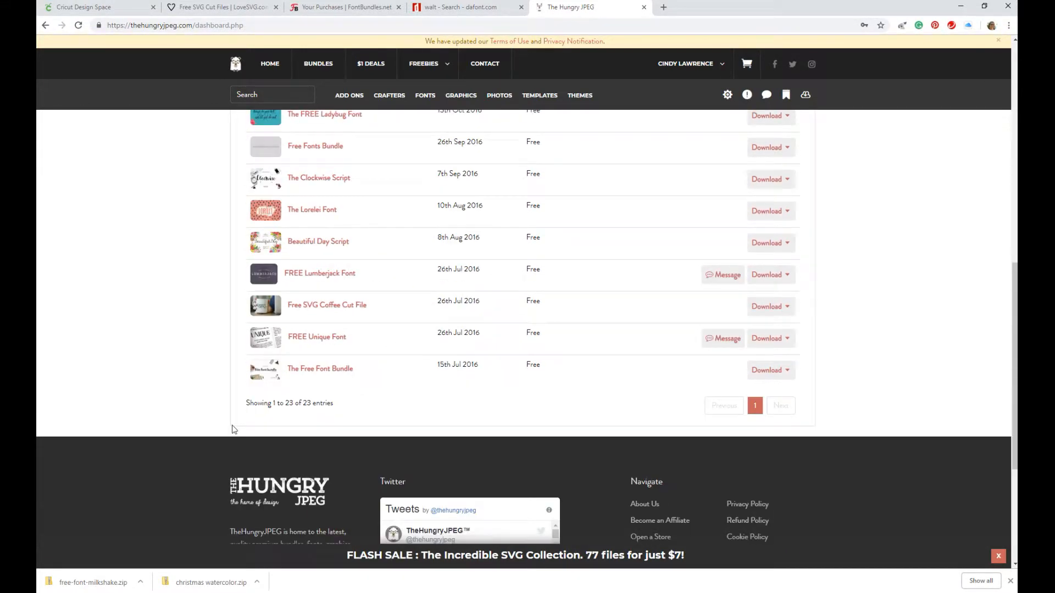
{"action": "scroll", "coordinate": [357, 280], "scroll_direction": "up", "scroll_amount": 10}
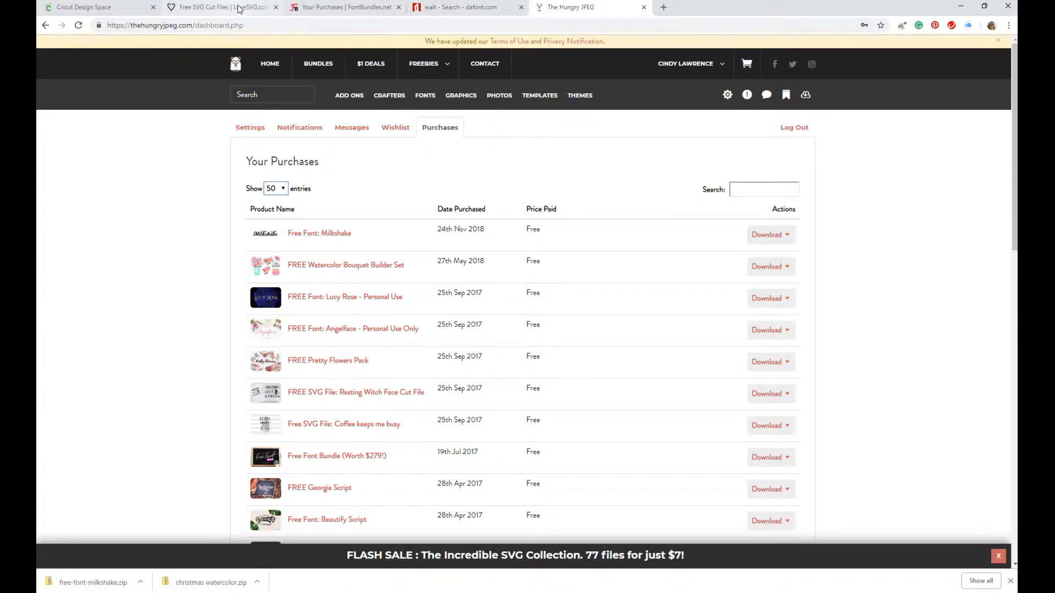
Install the Milkshake font from Milkshake.ttf in the downloaded free-font-milkshake.zip archive and close the font preview.
{"action": "left_click", "coordinate": [132, 8]}
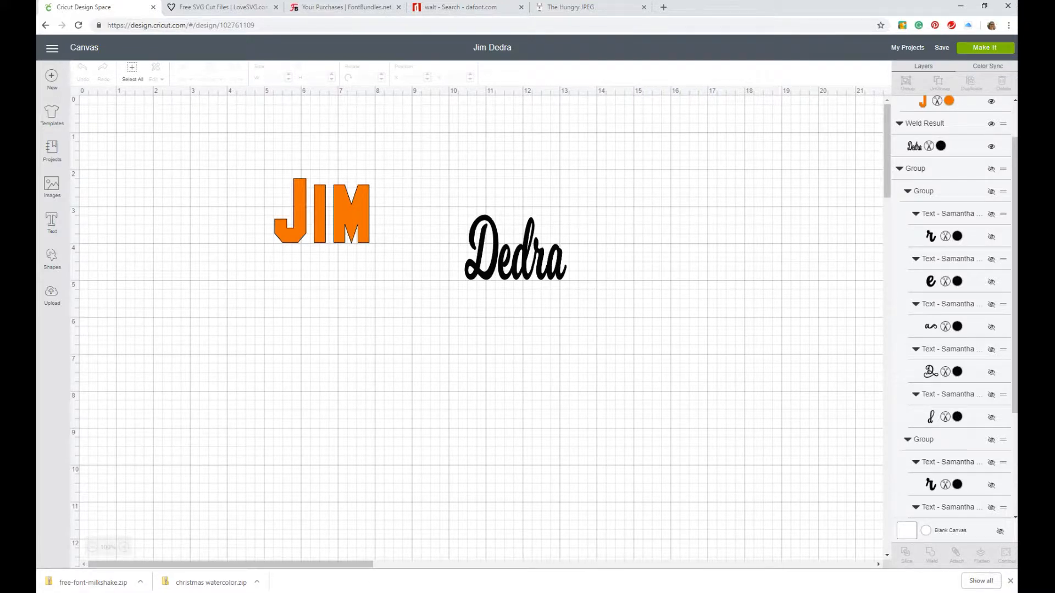
{"action": "left_click", "coordinate": [121, 585]}
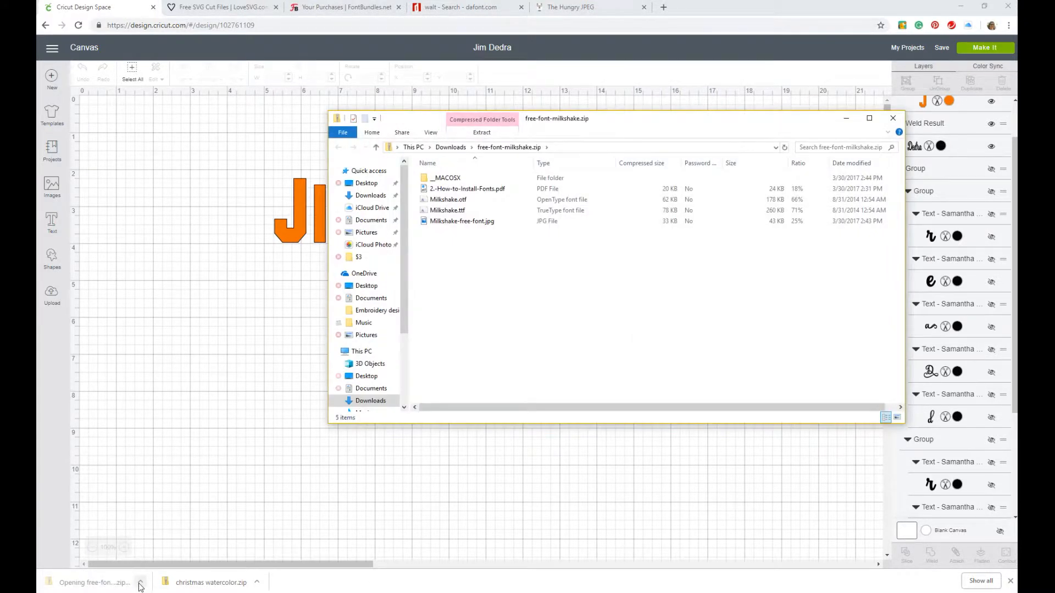
{"action": "left_click", "coordinate": [449, 147]}
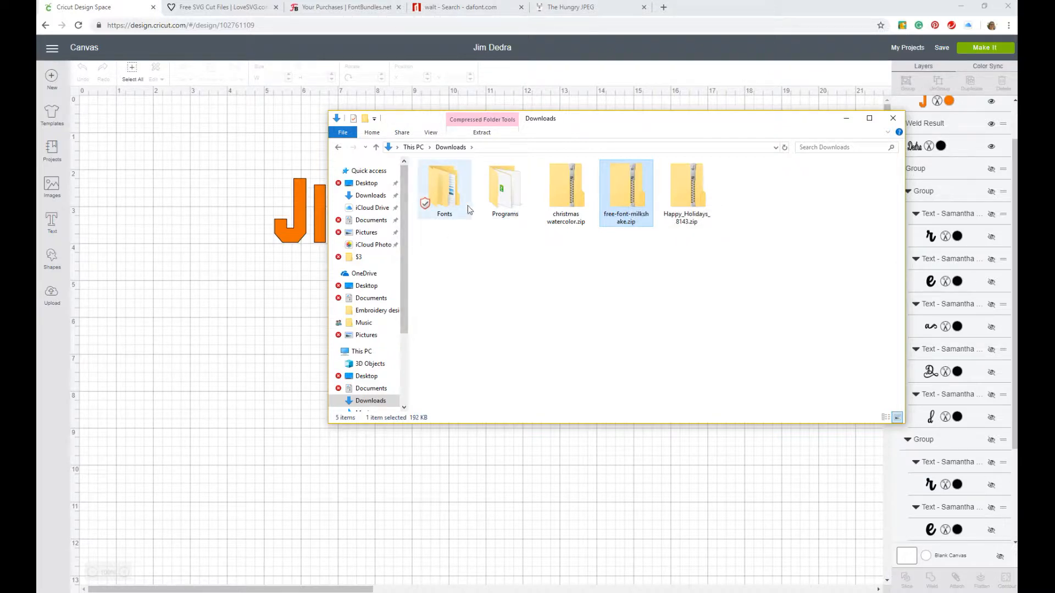
{"action": "double_click", "coordinate": [629, 188]}
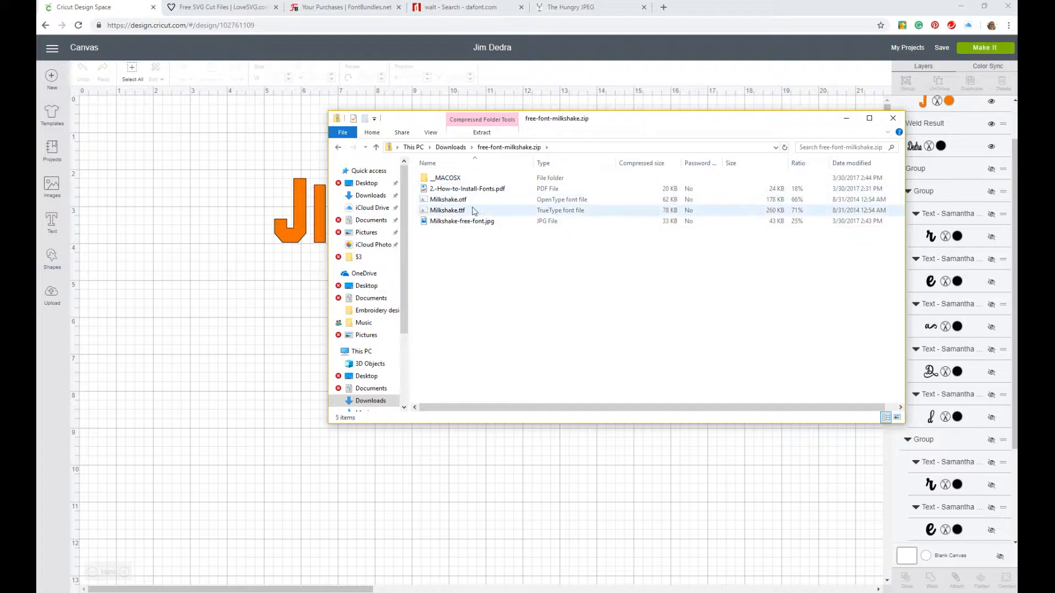
{"action": "double_click", "coordinate": [454, 211]}
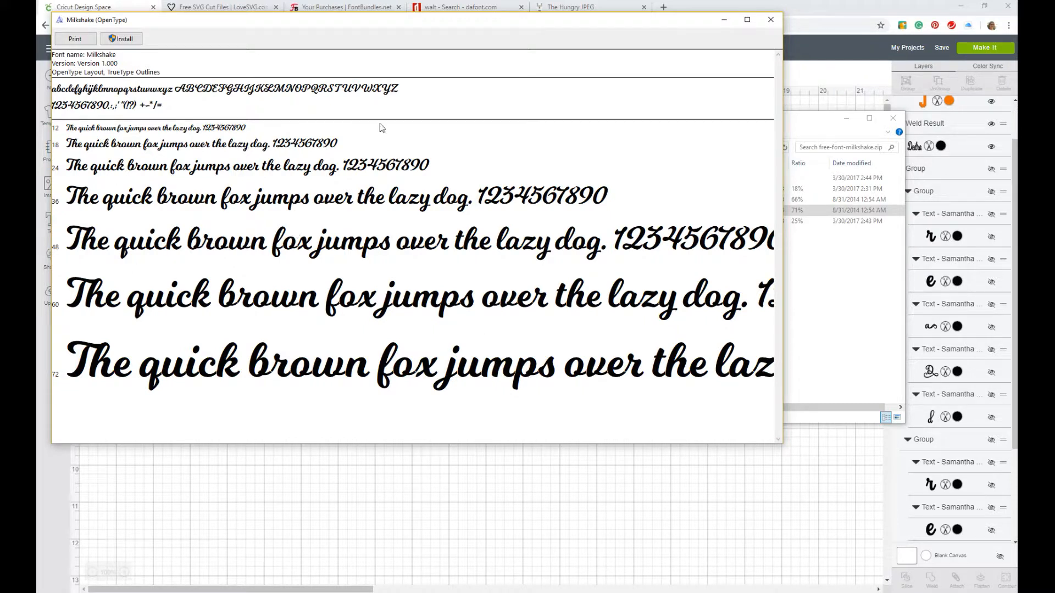
{"action": "left_click", "coordinate": [124, 39]}
{"action": "left_click", "coordinate": [770, 19]}
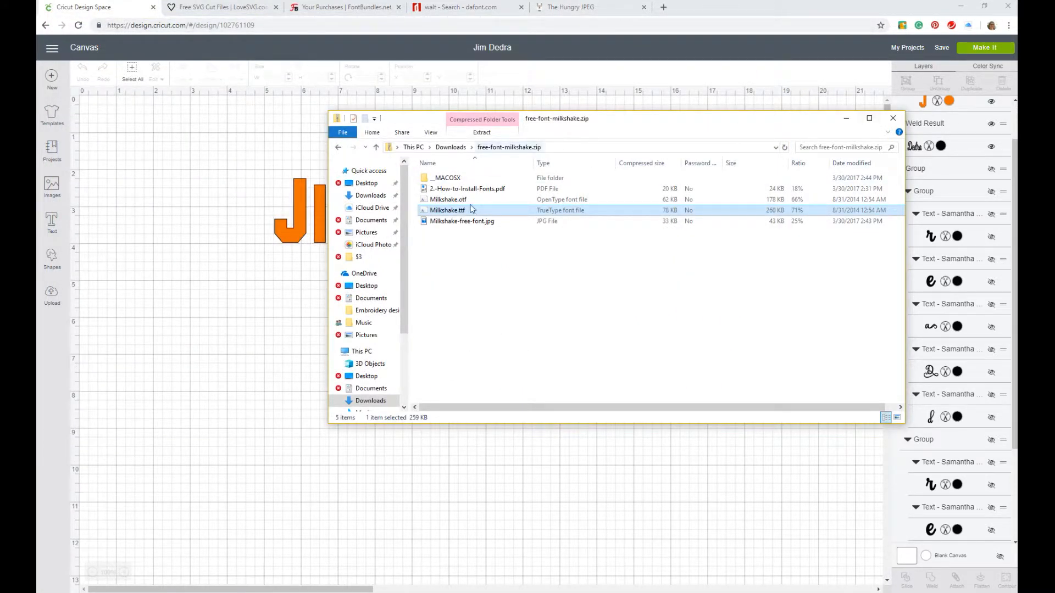
Move free-font-milkshake.zip into the Fonts folder inside Downloads and minimize the file window.
{"action": "left_click", "coordinate": [454, 147]}
{"action": "left_click_drag", "start_coordinate": [630, 197], "coordinate": [443, 192]}
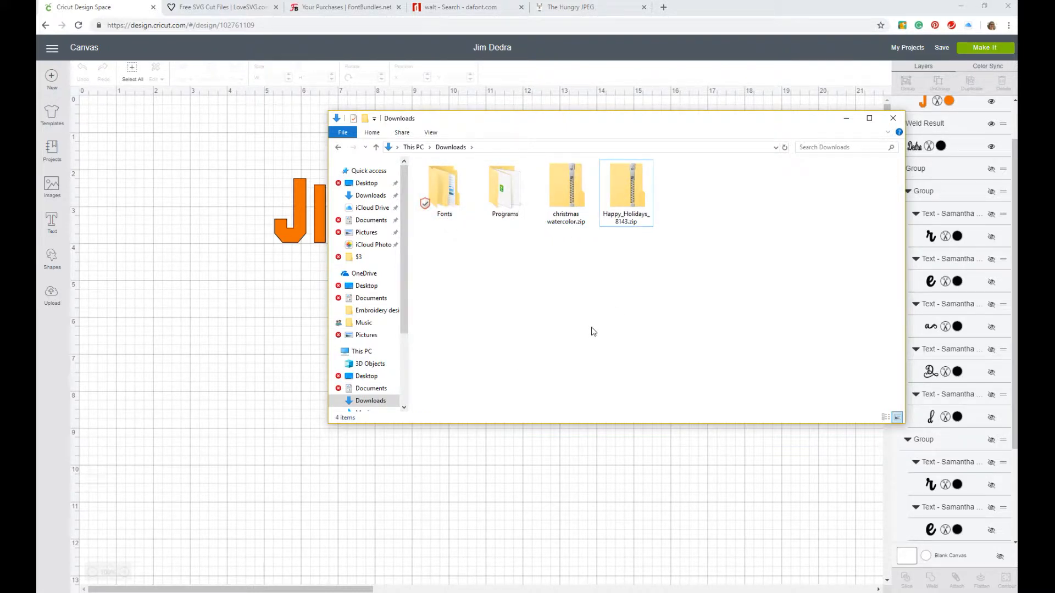
{"action": "left_click", "coordinate": [846, 121]}
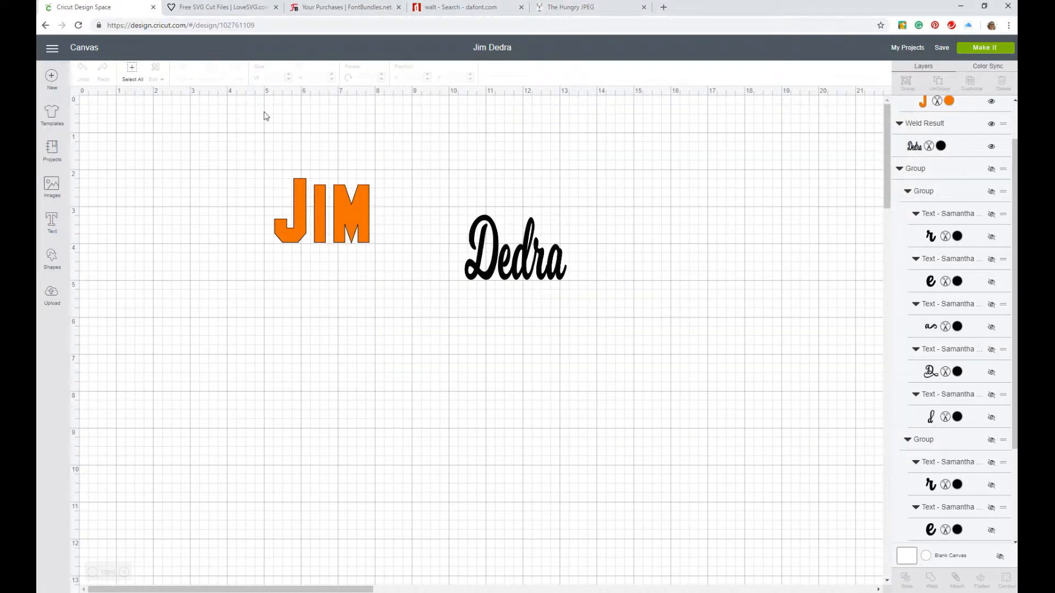
Close the current Design Space project without saving and reopen Cricut Design Space on a blank canvas in a new browser tab.
{"action": "left_click", "coordinate": [155, 8]}
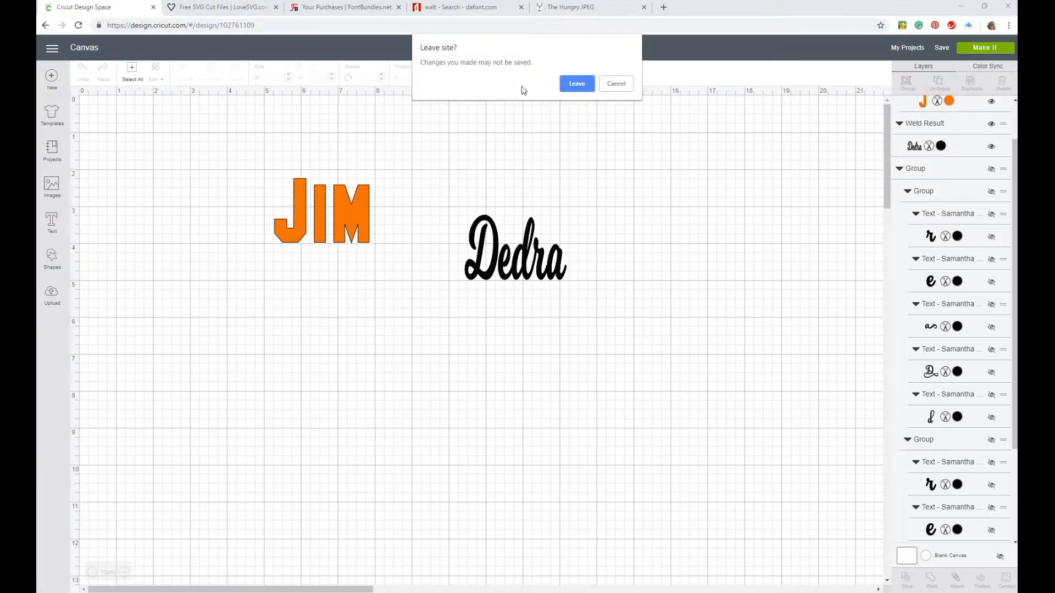
{"action": "left_click", "coordinate": [577, 85]}
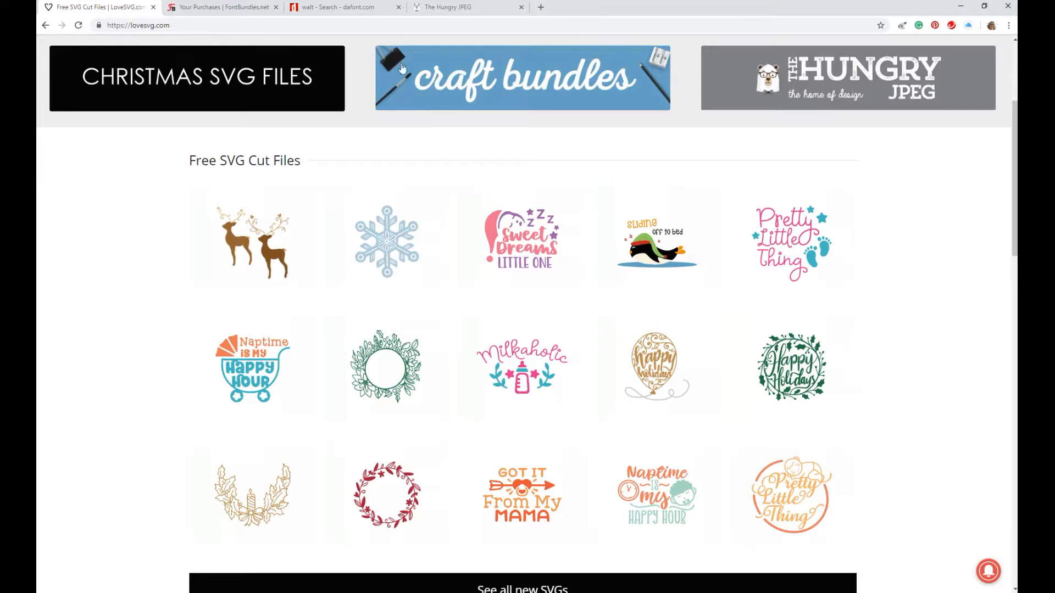
{"action": "left_click", "coordinate": [541, 7]}
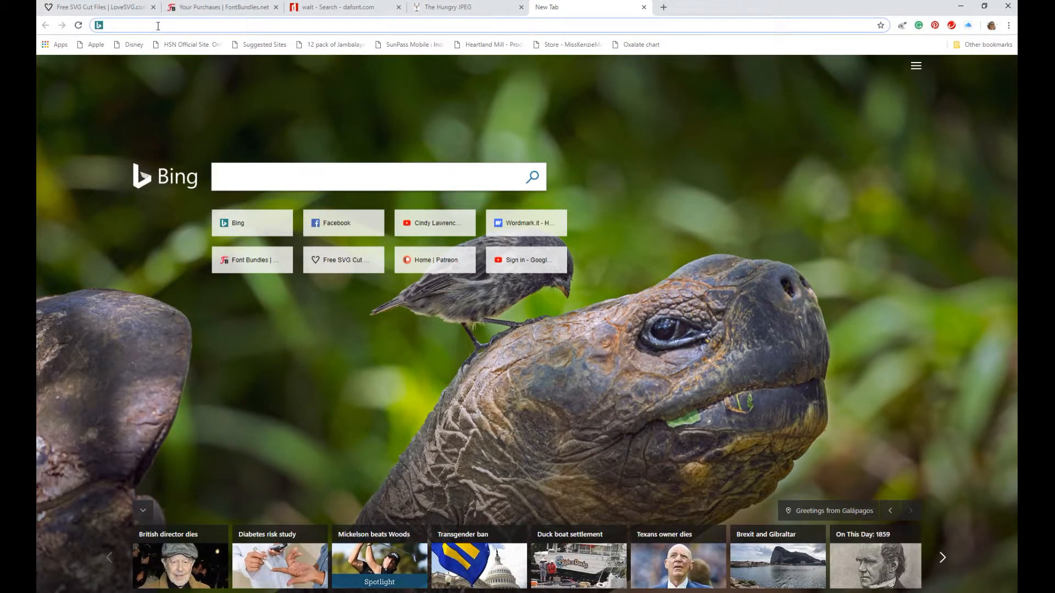
{"action": "type", "text": "de"}
{"action": "key", "text": "Return"}
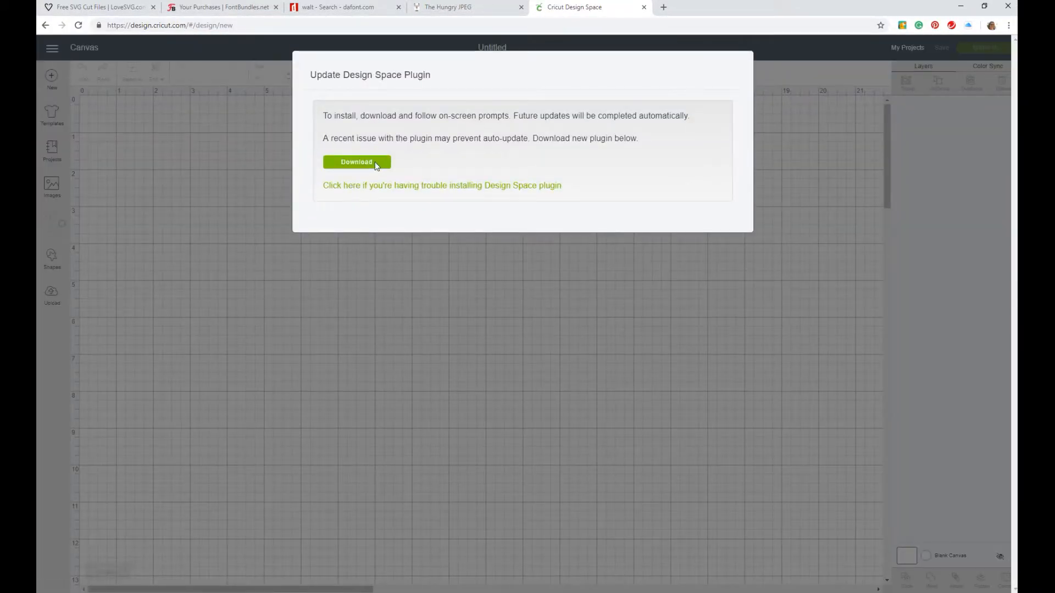
{"action": "left_click", "coordinate": [377, 163]}
Add a text box to the canvas, search the fonts for "milk" and set its font to Milkshake.
{"action": "left_click", "coordinate": [52, 222]}
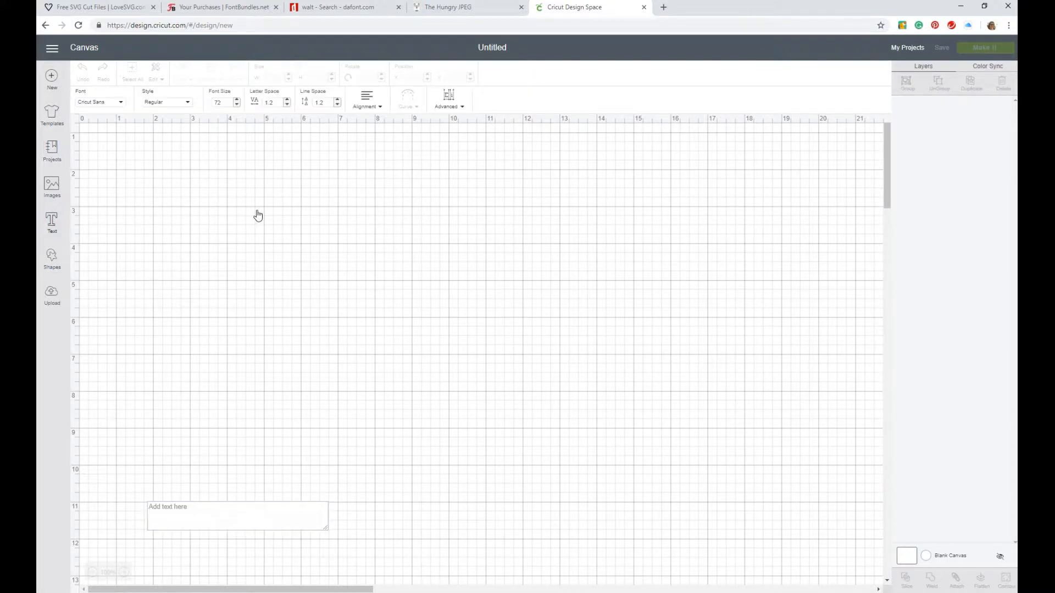
{"action": "left_click", "coordinate": [106, 105]}
{"action": "left_click", "coordinate": [607, 79]}
{"action": "type", "text": "milk"}
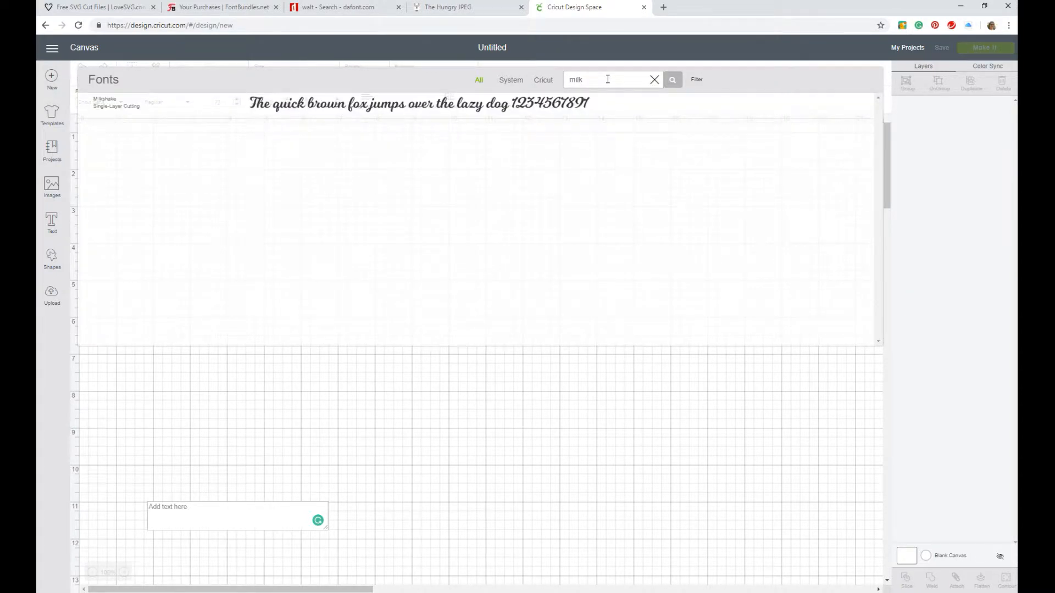
{"action": "left_click", "coordinate": [422, 104]}
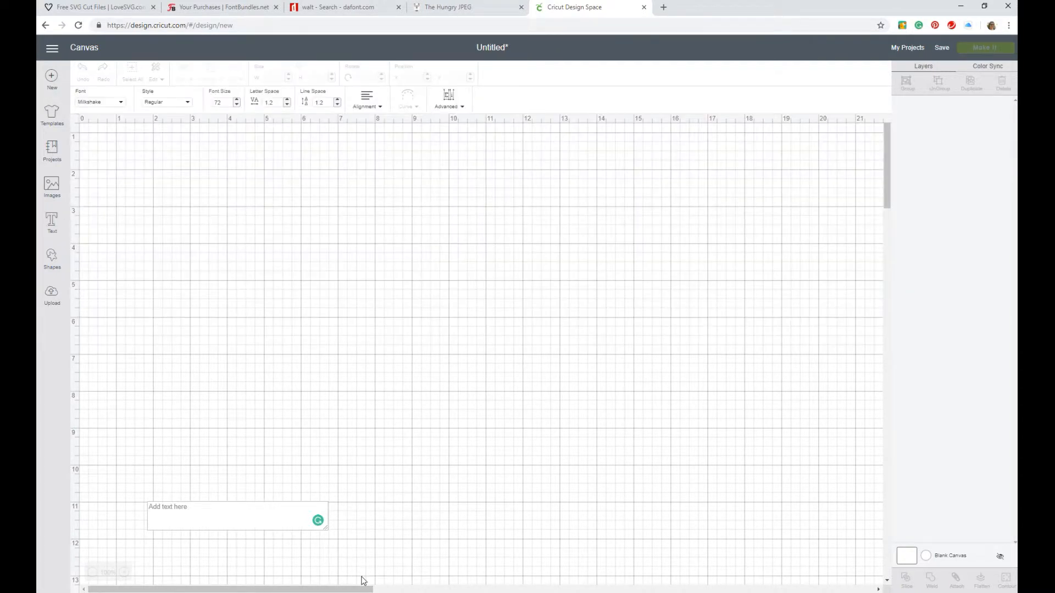
Enter the woman's first name as the text and move it up the canvas to about X 7.5, Y 2.8 inches.
{"action": "left_click", "coordinate": [212, 507]}
{"action": "type", "text": "Ded"}
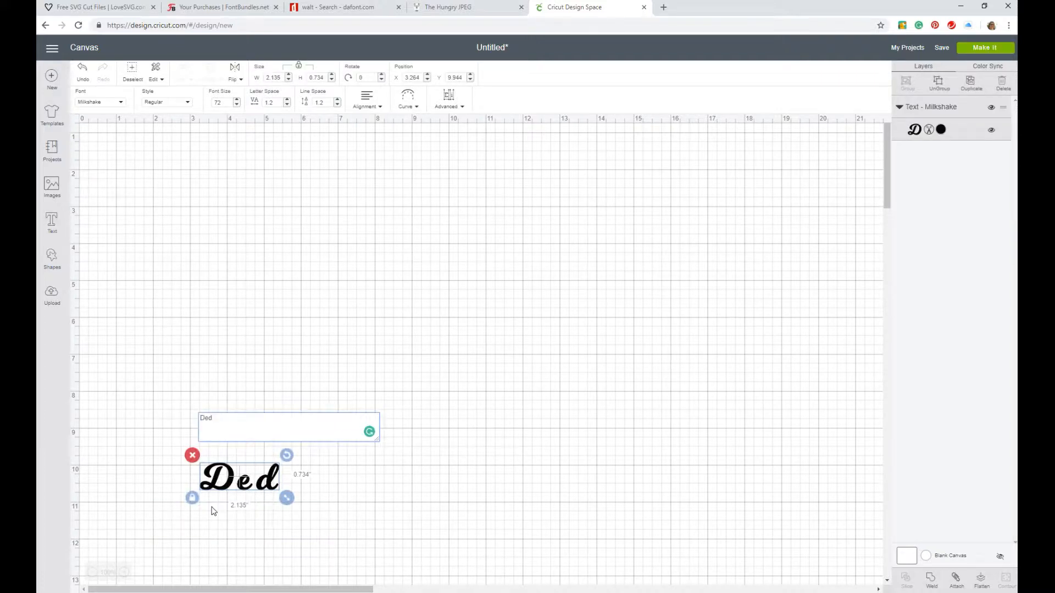
{"action": "type", "text": "ra"}
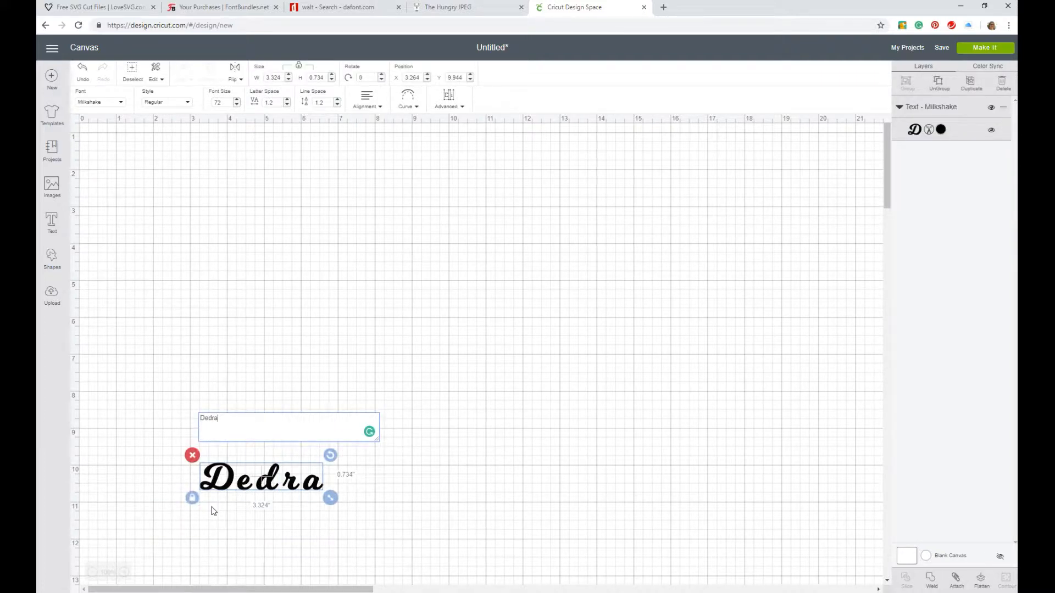
{"action": "left_click_drag", "start_coordinate": [273, 491], "coordinate": [429, 225]}
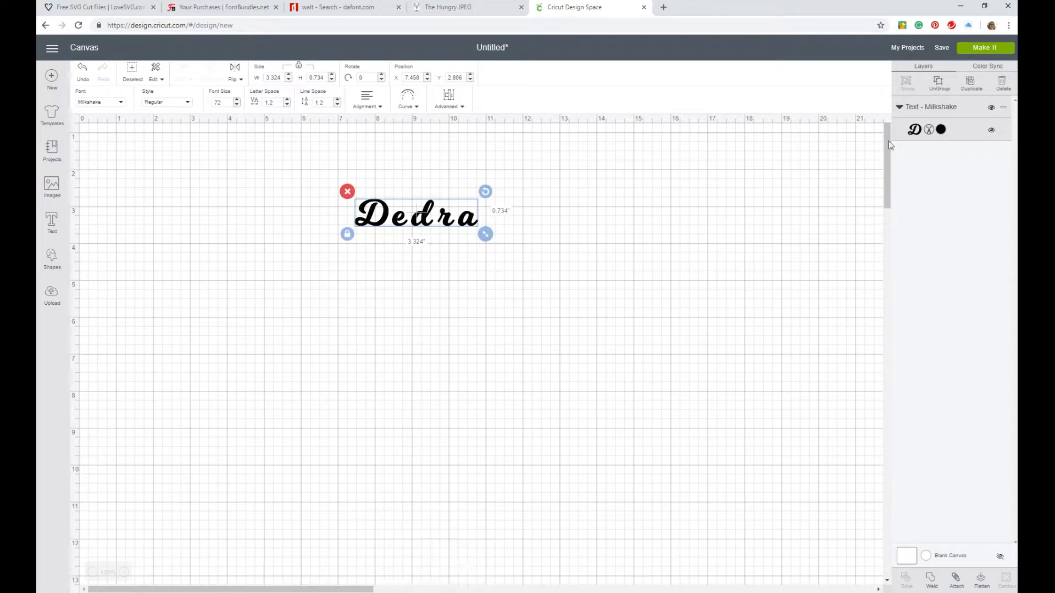
Launch FontLab Pad from the Fontlab program folder and bring its window in front of the Design Space canvas.
{"action": "left_click", "coordinate": [960, 7]}
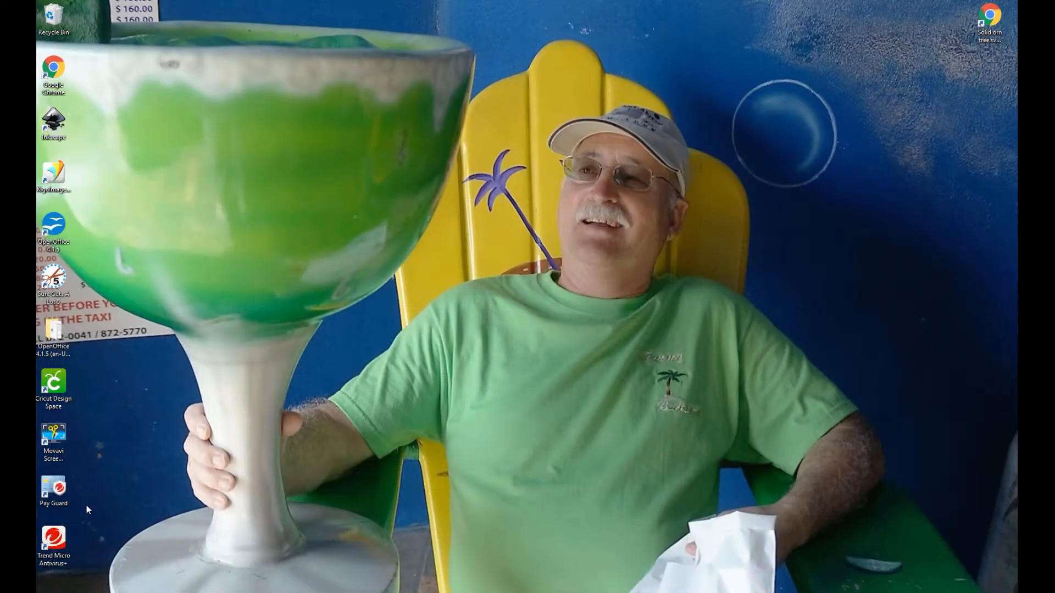
{"action": "key", "text": "super"}
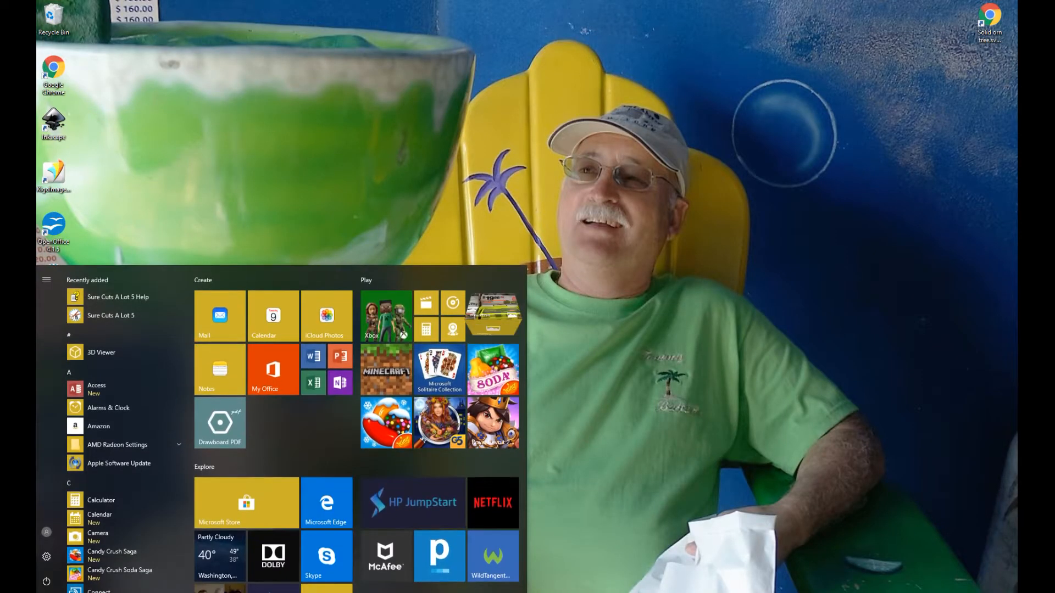
{"action": "scroll", "coordinate": [120, 489], "scroll_direction": "down", "scroll_amount": 5}
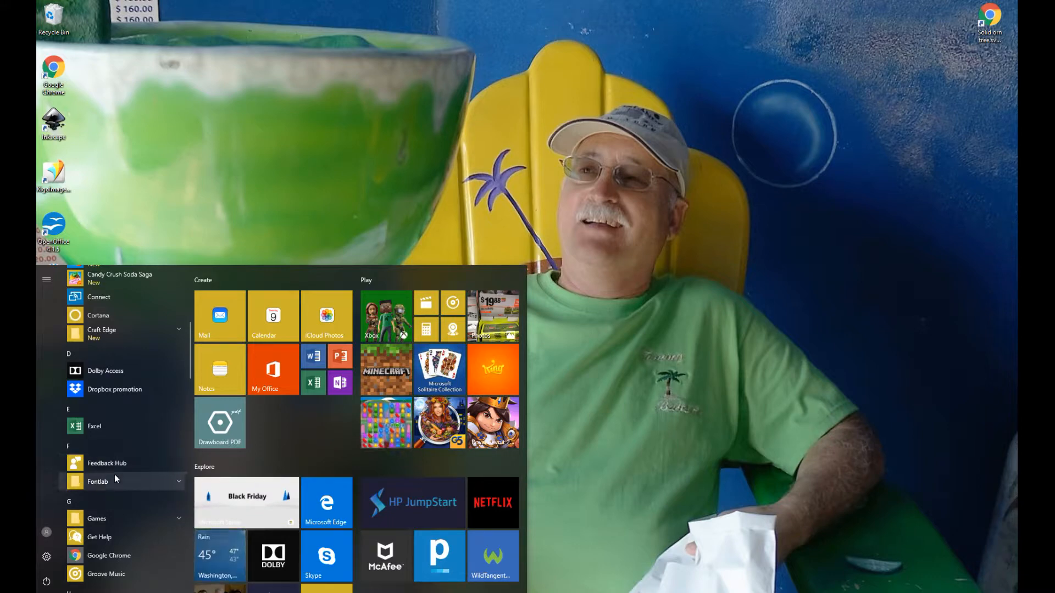
{"action": "left_click", "coordinate": [115, 480]}
{"action": "left_click", "coordinate": [113, 500]}
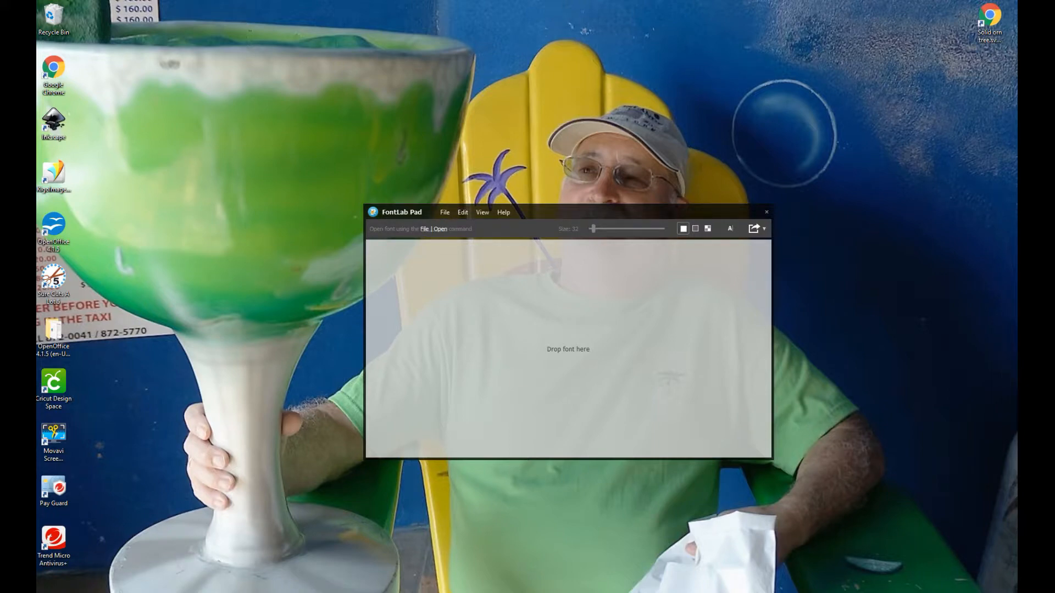
{"action": "mouse_move", "coordinate": [324, 591]}
{"action": "left_click", "coordinate": [324, 555]}
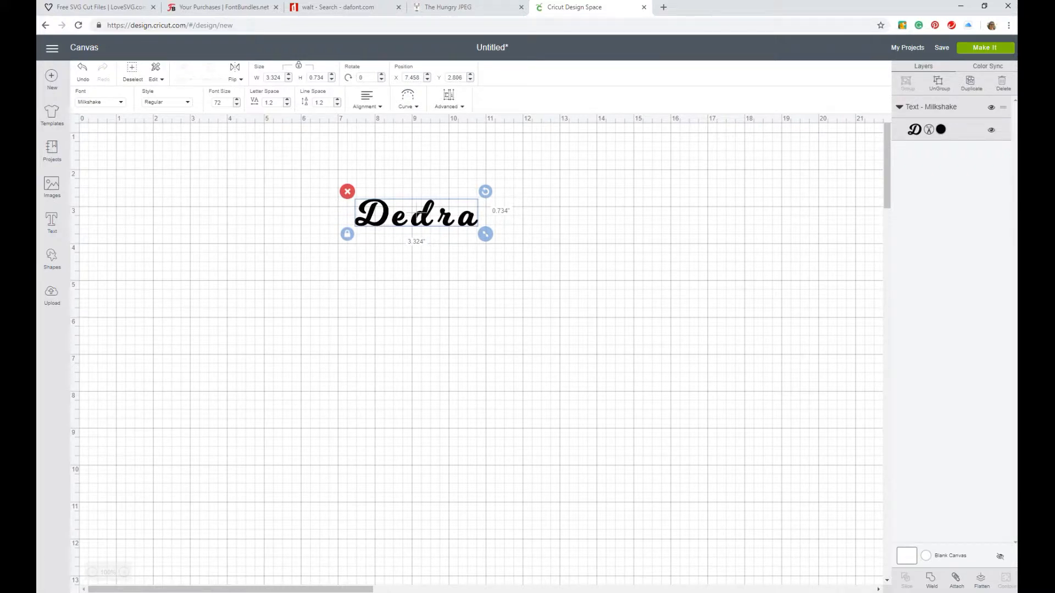
{"action": "key", "text": "alt+Tab"}
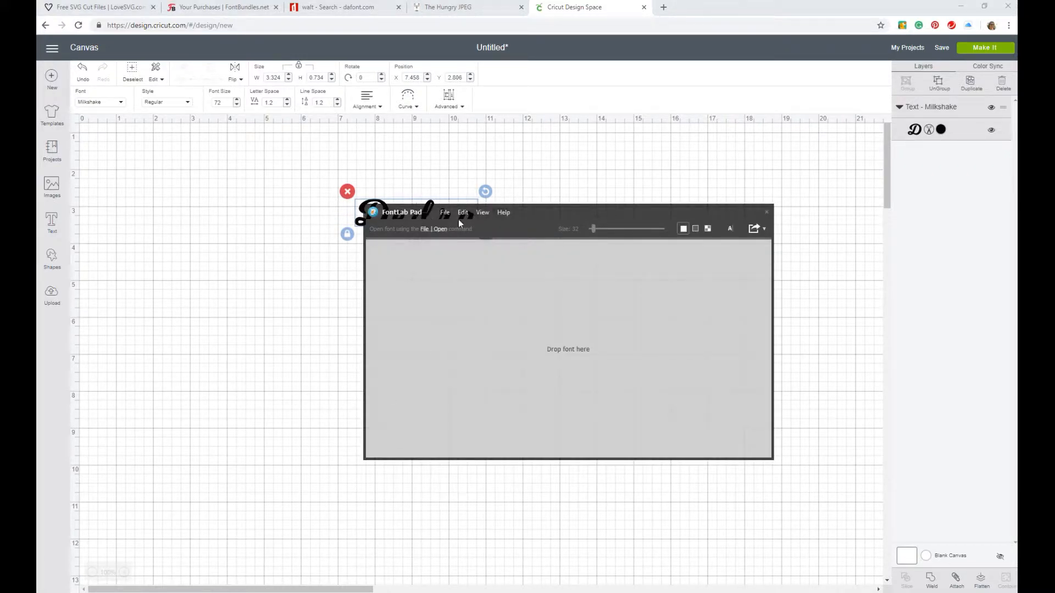
Search the installed fonts for "mil" and open Milkshake Regular in FontLab Pad.
{"action": "left_click", "coordinate": [446, 213]}
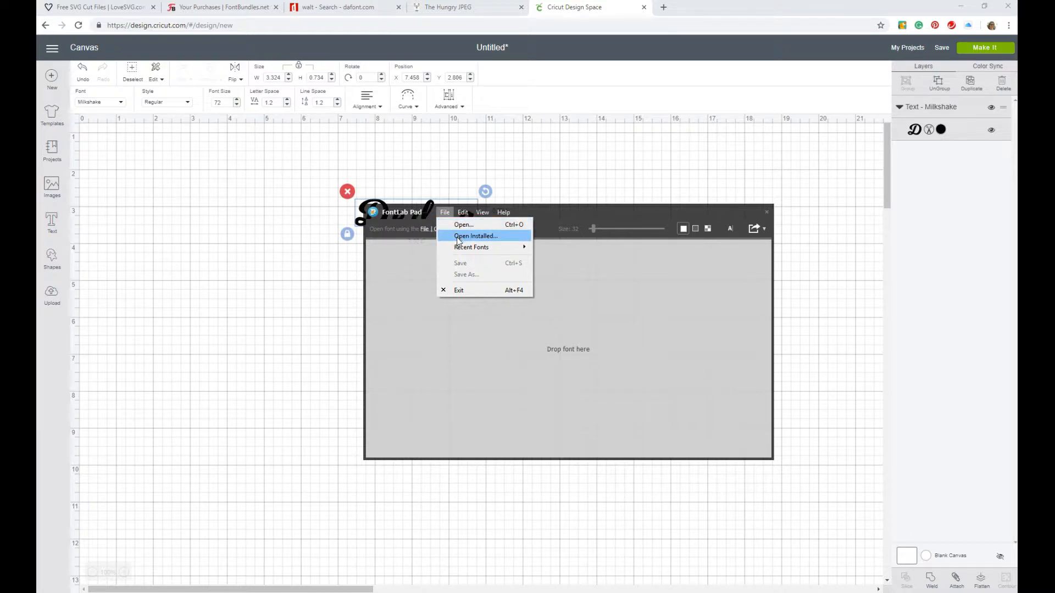
{"action": "left_click", "coordinate": [463, 236]}
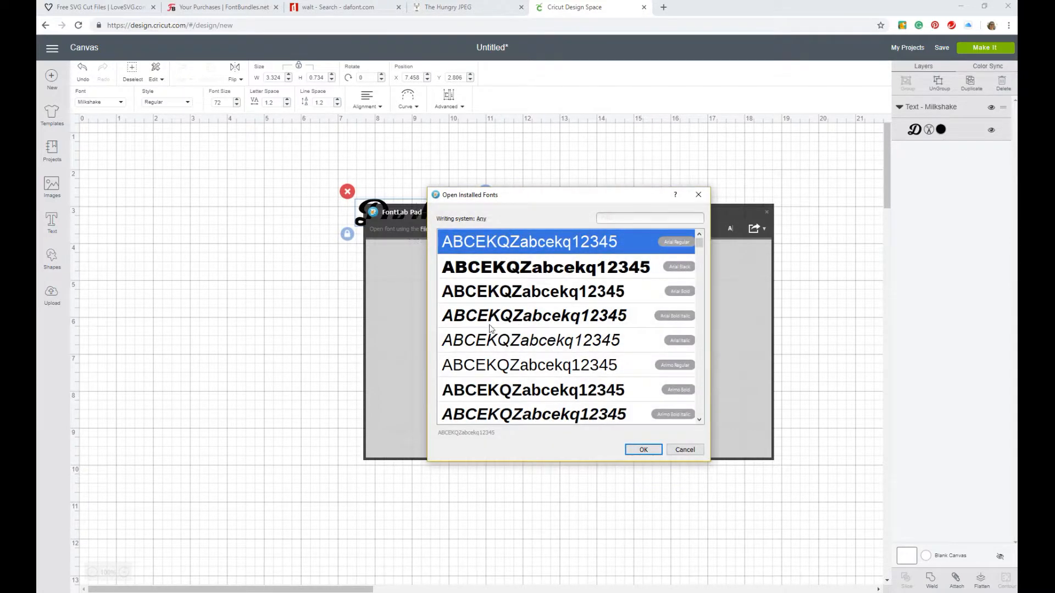
{"action": "left_click", "coordinate": [635, 217]}
{"action": "type", "text": "mi"}
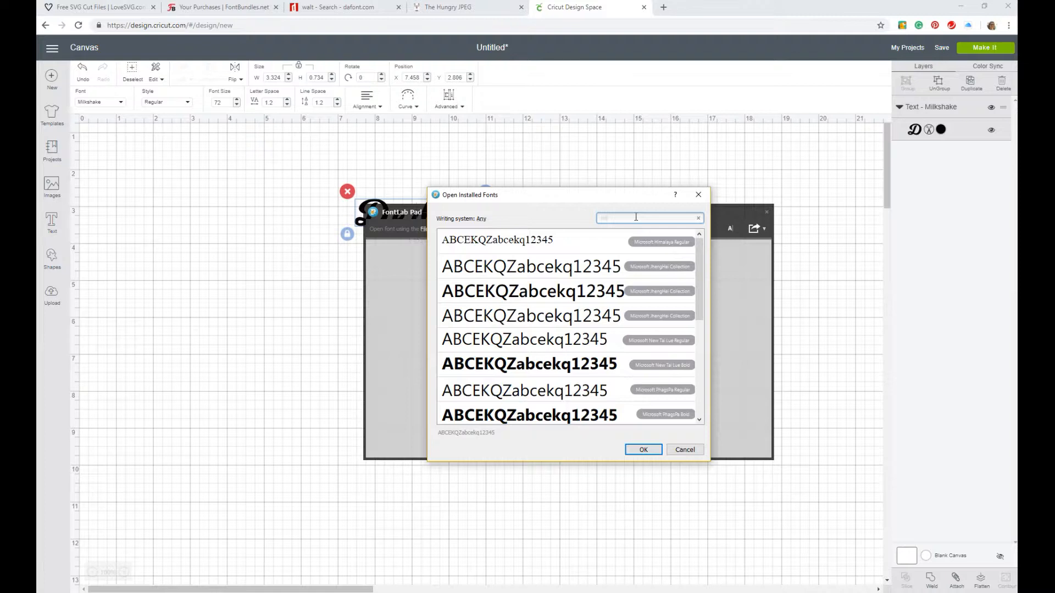
{"action": "type", "text": "l"}
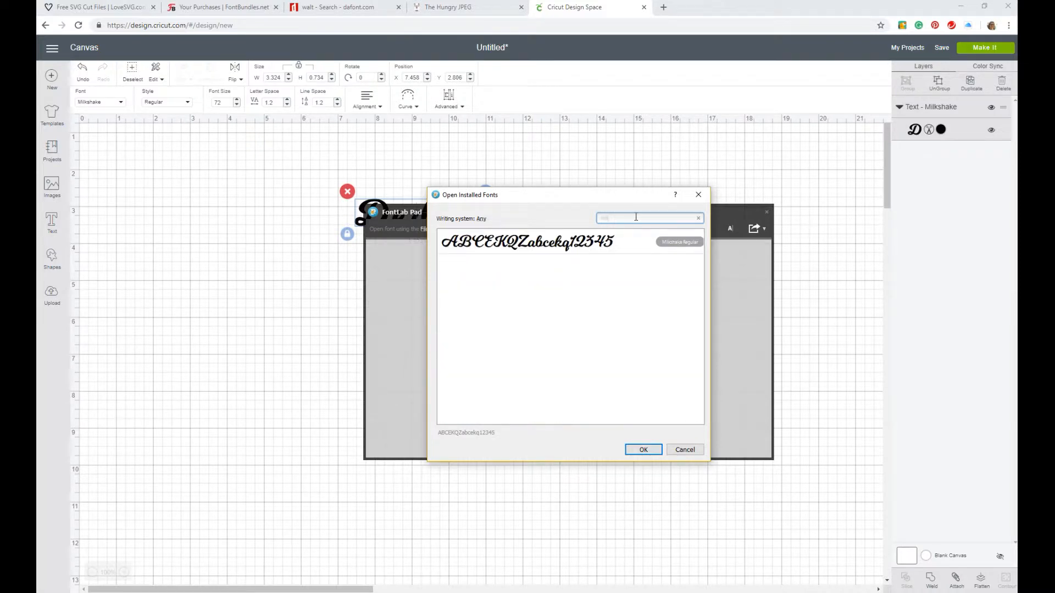
{"action": "left_click", "coordinate": [508, 240]}
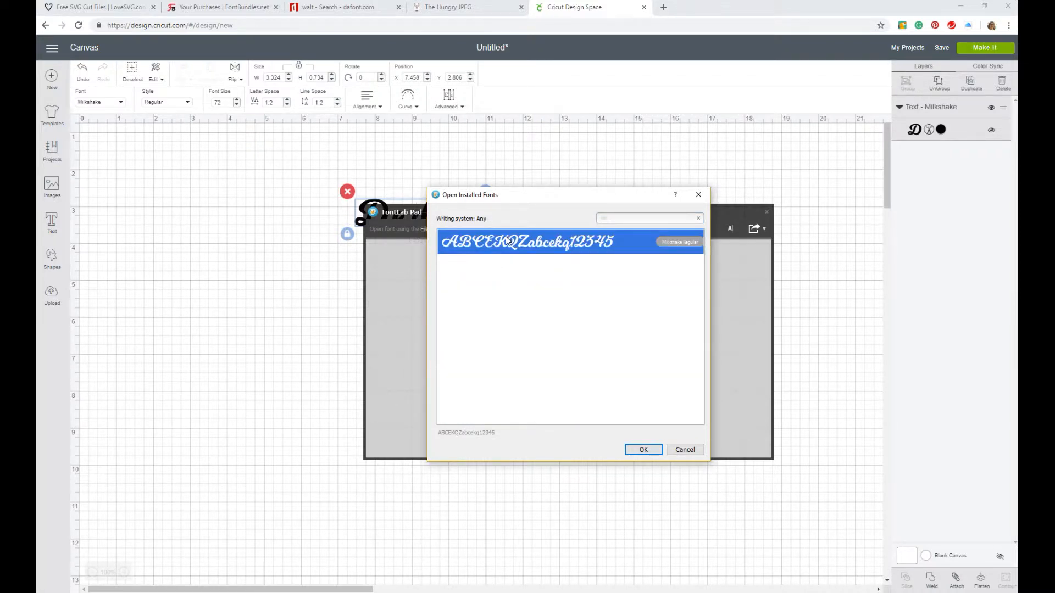
{"action": "left_click", "coordinate": [651, 454]}
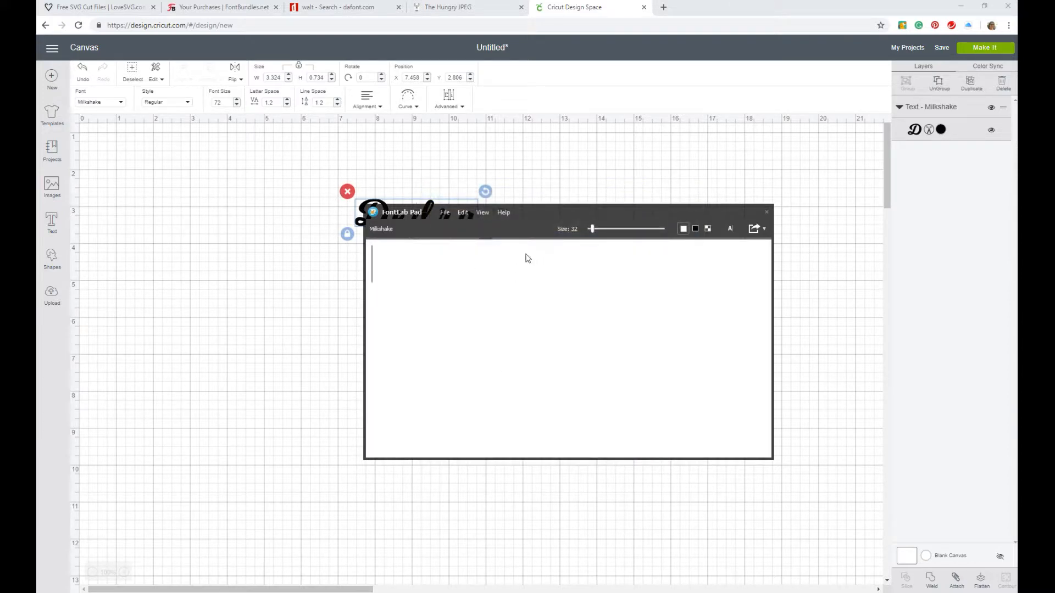
Enter the woman's first name followed by "Type any text" as the sample lettering.
{"action": "type", "text": "Dedra"}
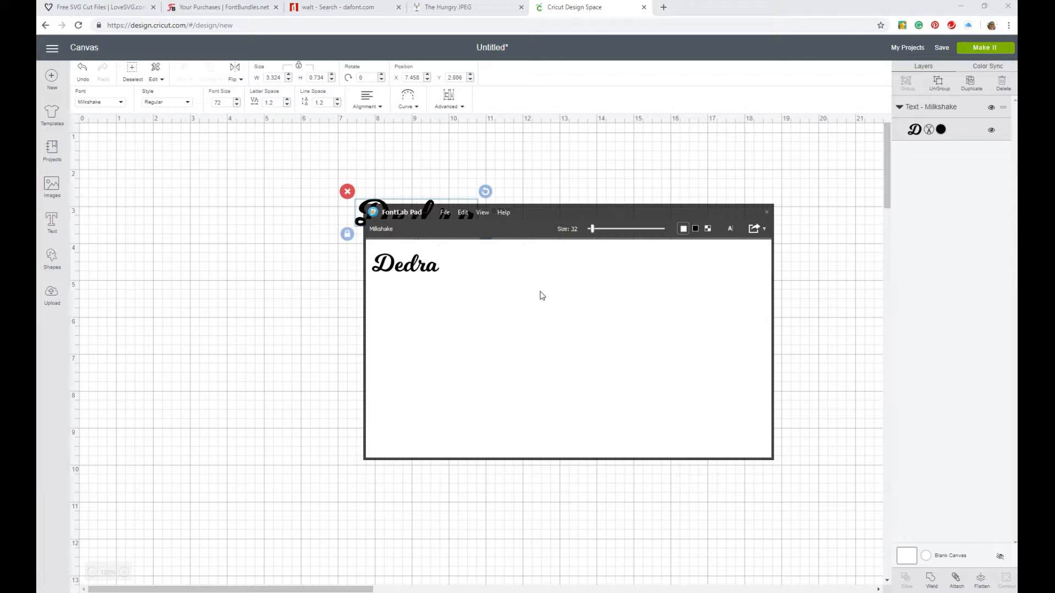
{"action": "type", "text": " Type any"}
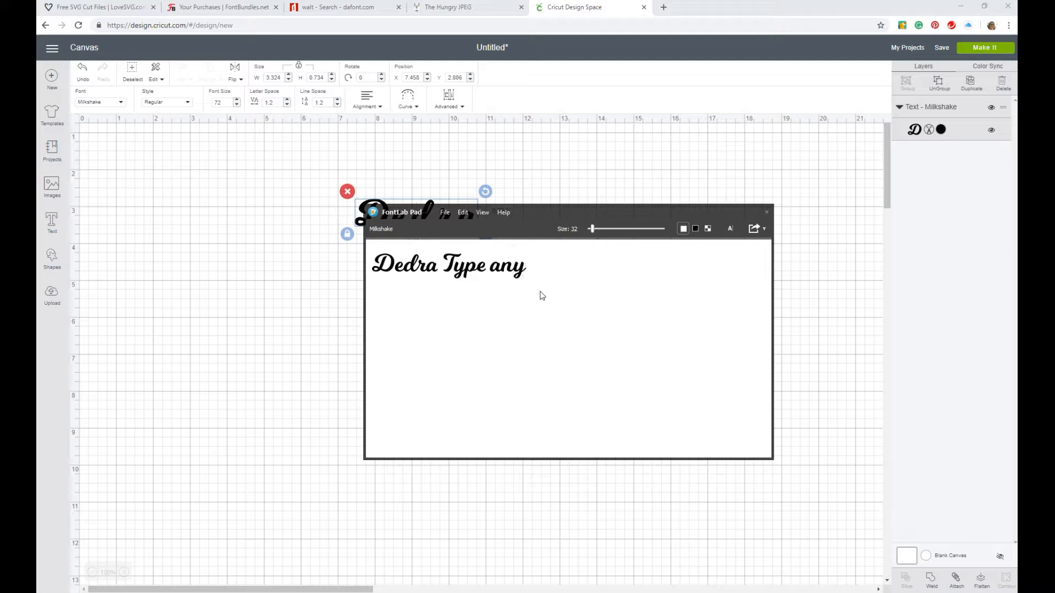
{"action": "type", "text": " text"}
Save the lettering as an SVG in Documents > Fonts, named with the first name plus "test", and close FontLab Pad.
{"action": "left_click", "coordinate": [445, 212]}
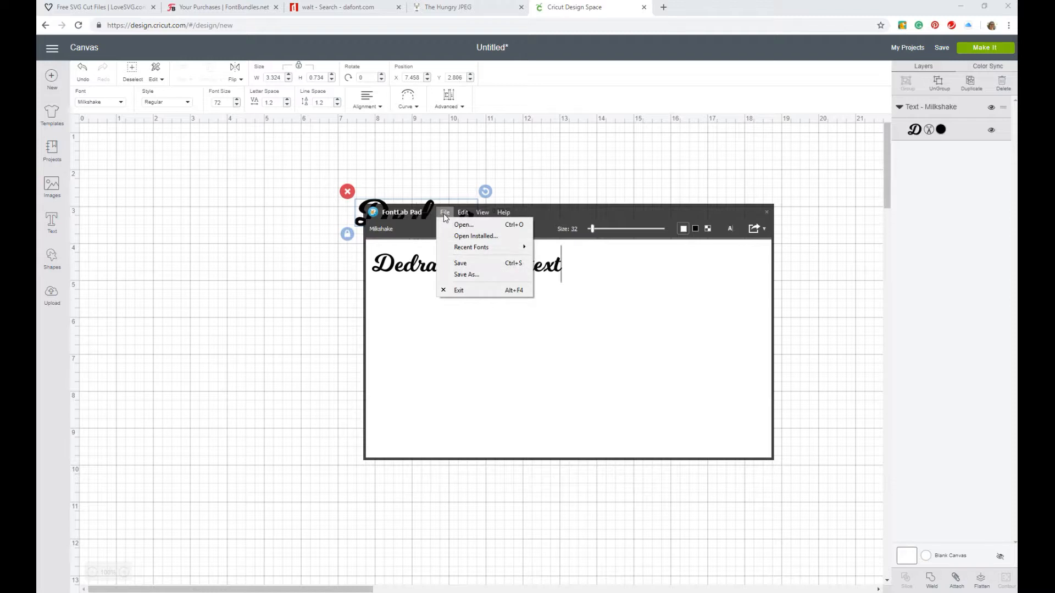
{"action": "left_click", "coordinate": [465, 276]}
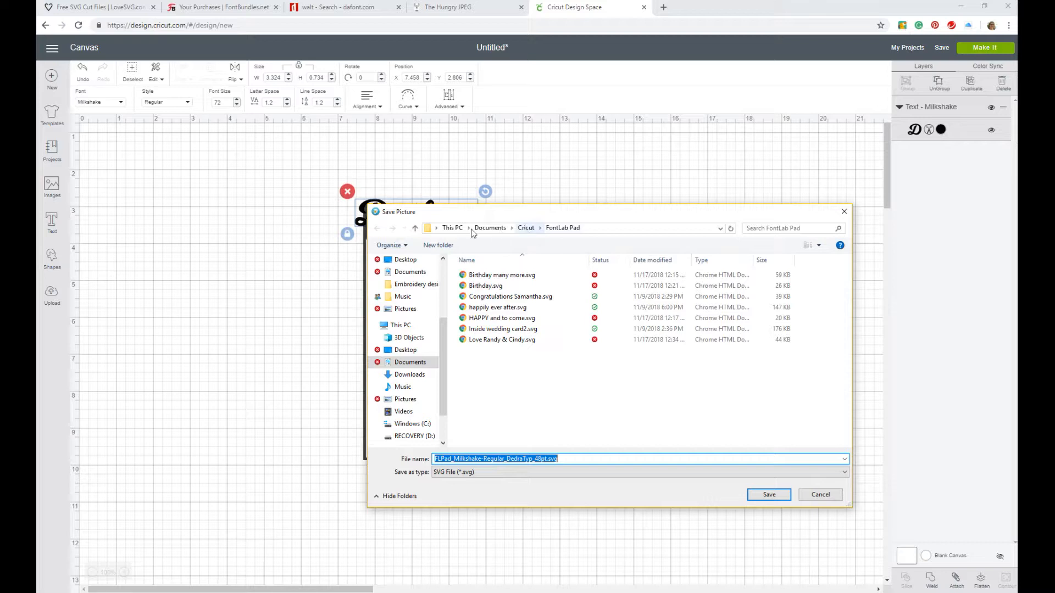
{"action": "left_click", "coordinate": [490, 228]}
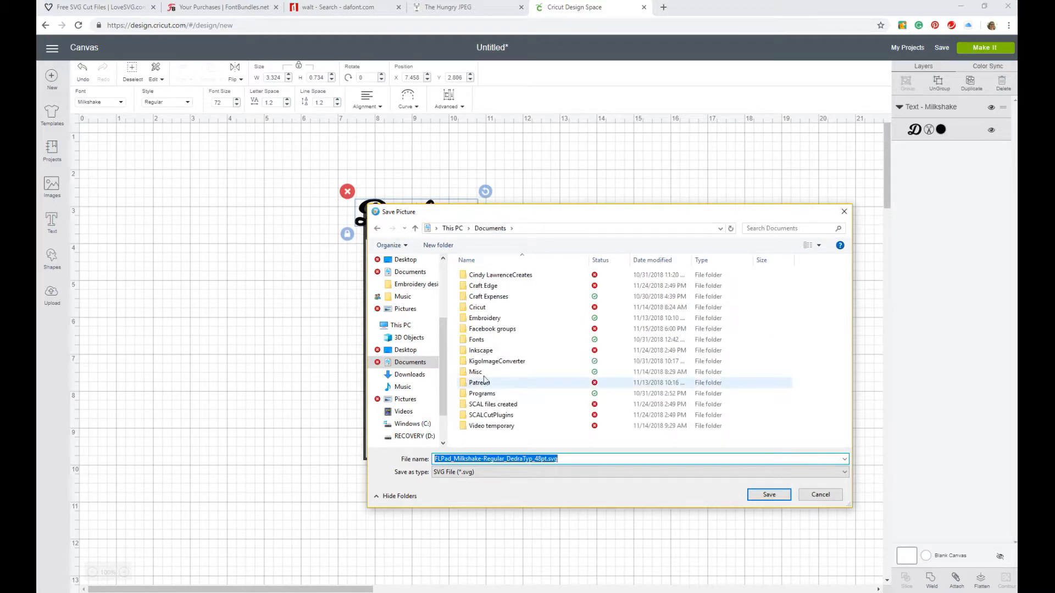
{"action": "double_click", "coordinate": [504, 343]}
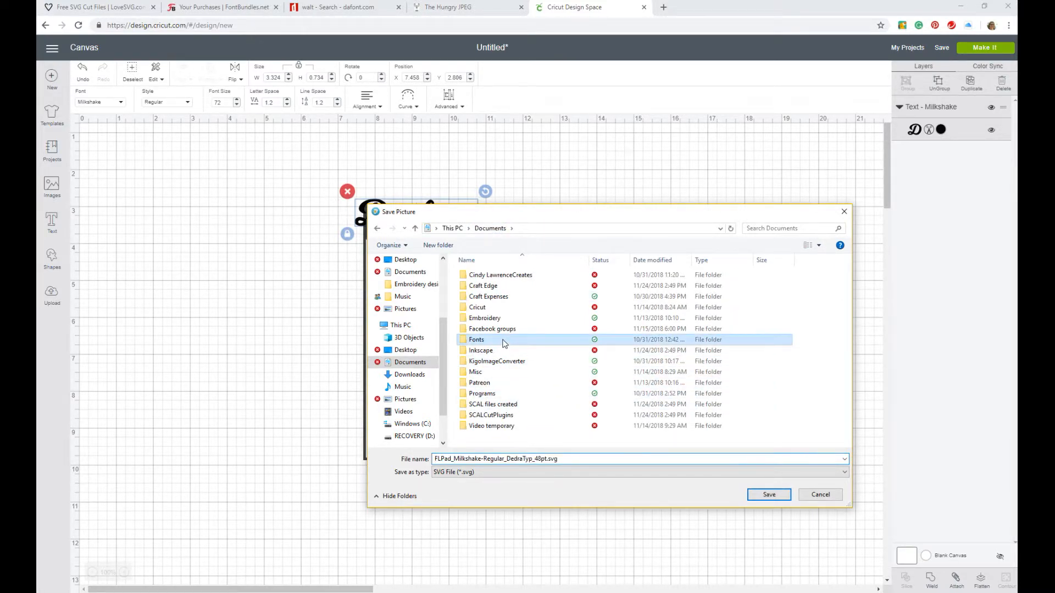
{"action": "double_click", "coordinate": [509, 459]}
{"action": "left_click_drag", "start_coordinate": [558, 459], "coordinate": [378, 448]}
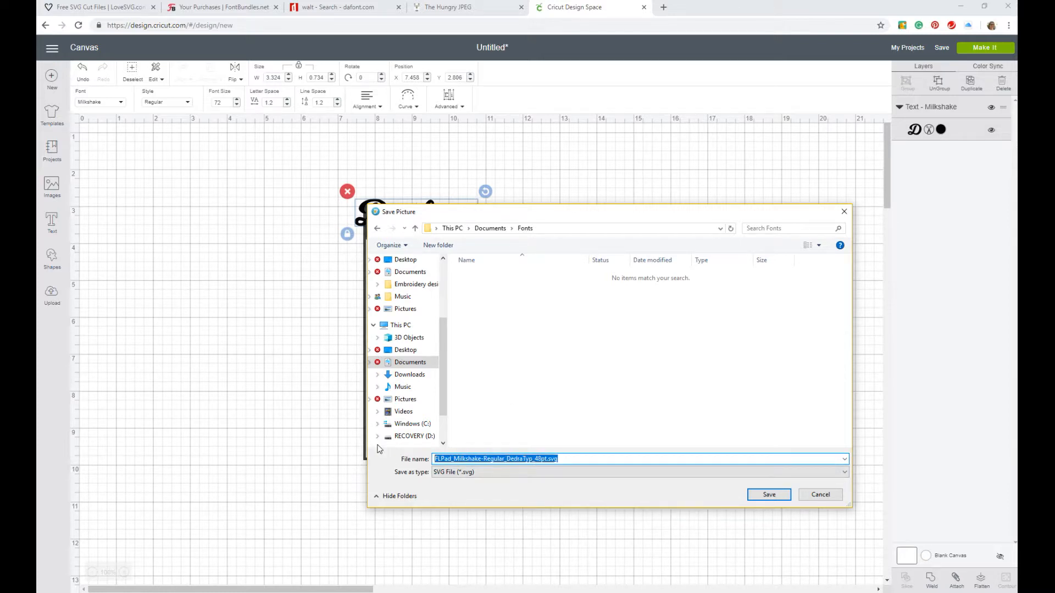
{"action": "type", "text": "dedra test"}
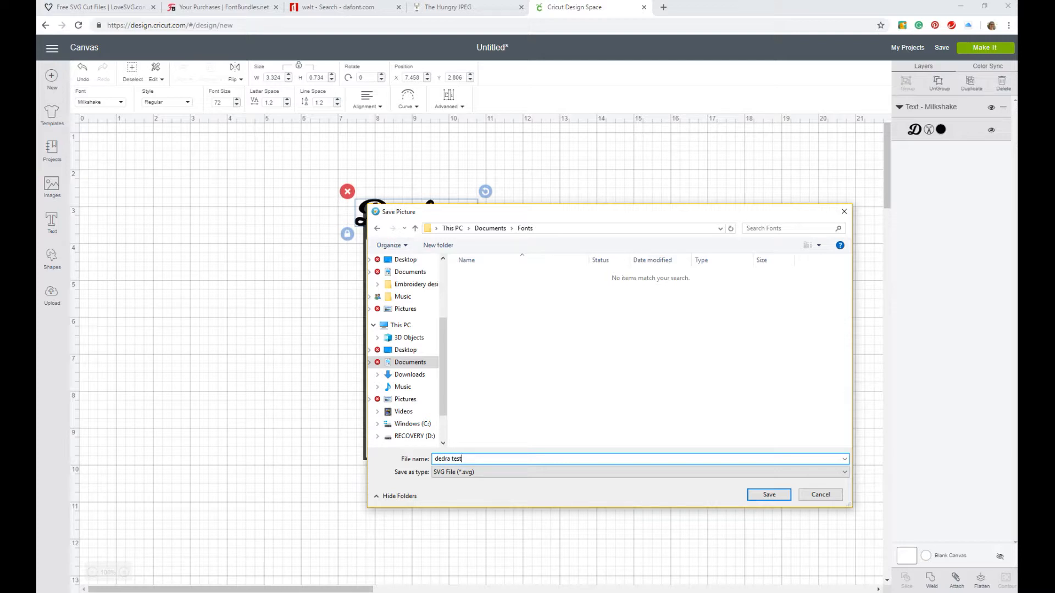
{"action": "key", "text": "Return"}
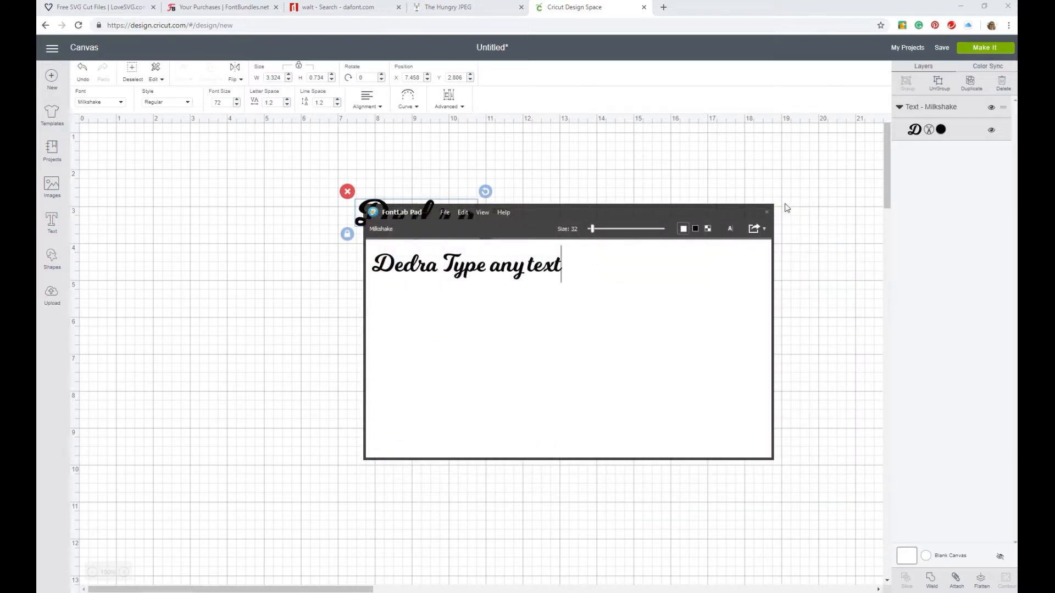
{"action": "left_click", "coordinate": [767, 212]}
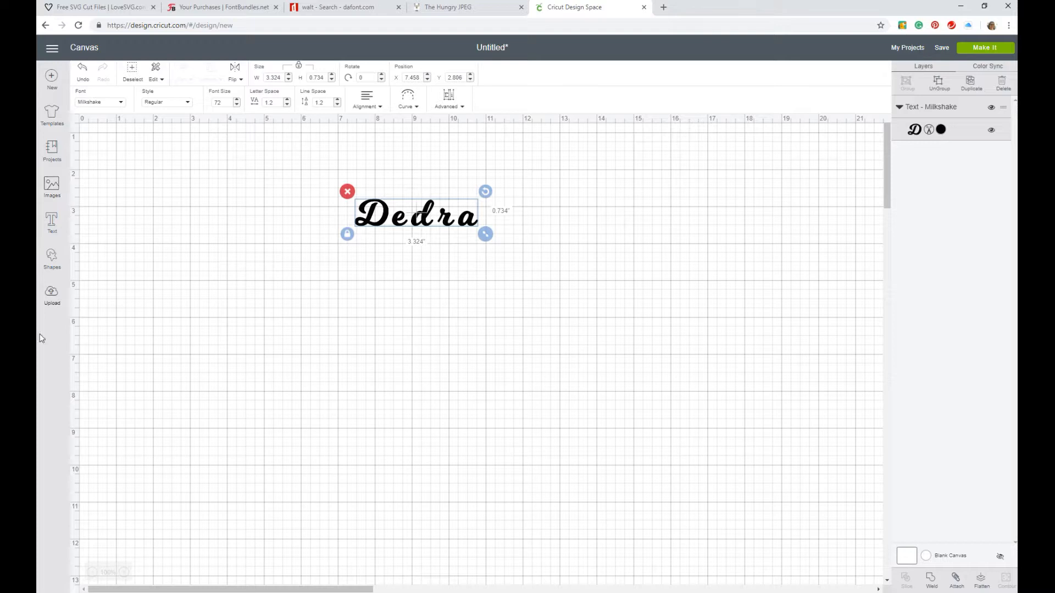
Upload the saved lettering SVG from Documents > Fonts to Cricut Design Space and save it as an image under its existing name.
{"action": "left_click", "coordinate": [52, 296]}
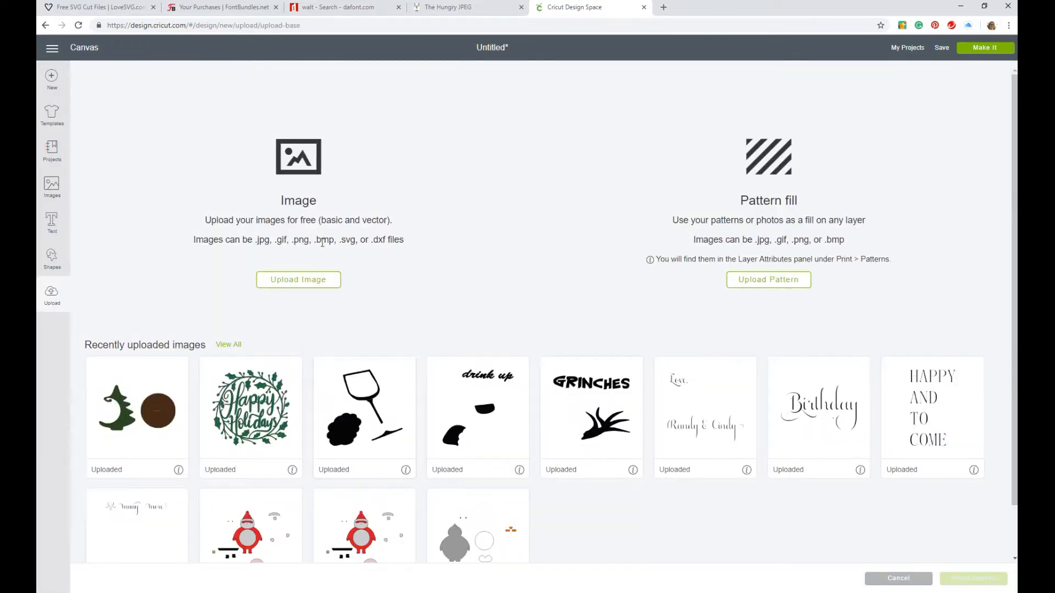
{"action": "left_click", "coordinate": [299, 280]}
{"action": "left_click", "coordinate": [542, 308]}
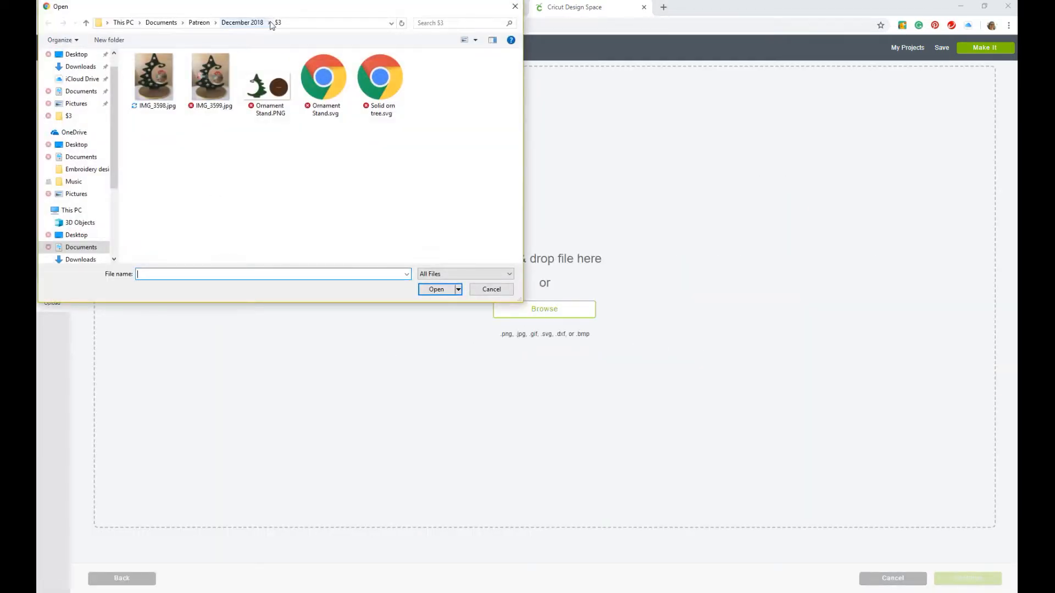
{"action": "left_click", "coordinate": [161, 23]}
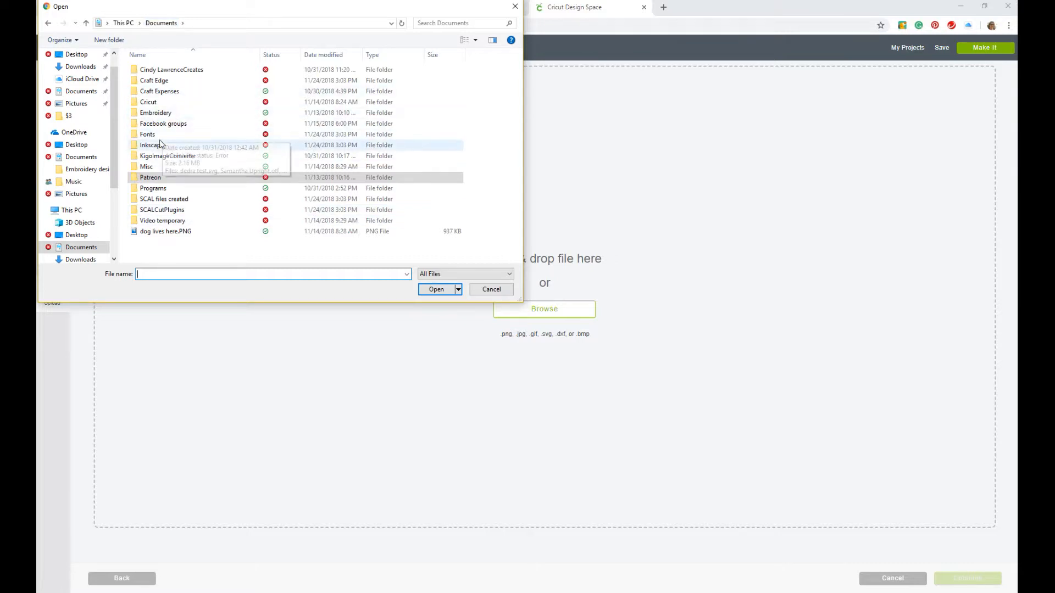
{"action": "double_click", "coordinate": [160, 134]}
{"action": "double_click", "coordinate": [170, 70]}
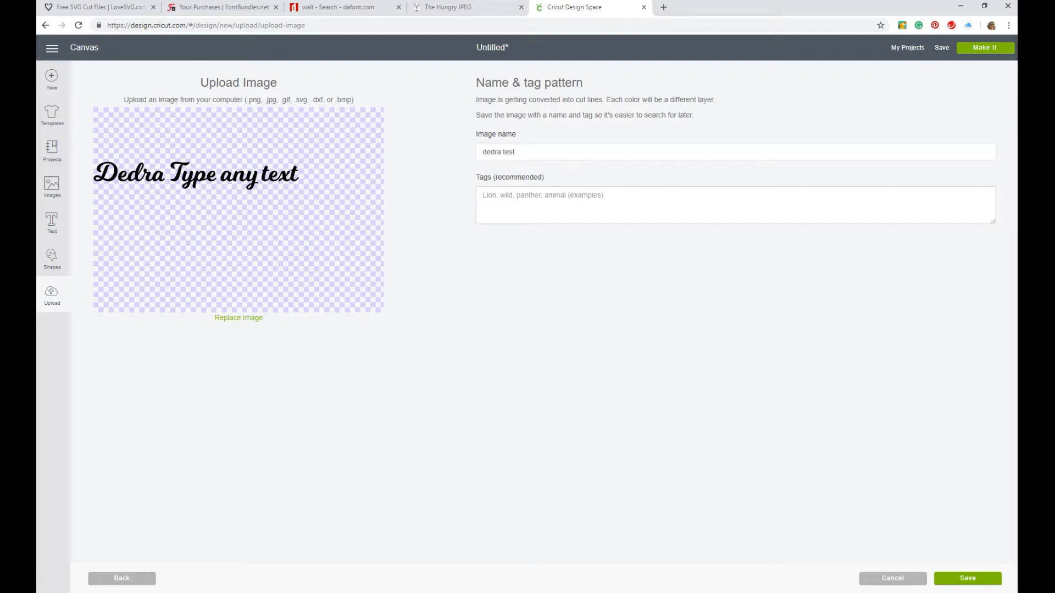
{"action": "left_click", "coordinate": [967, 581]}
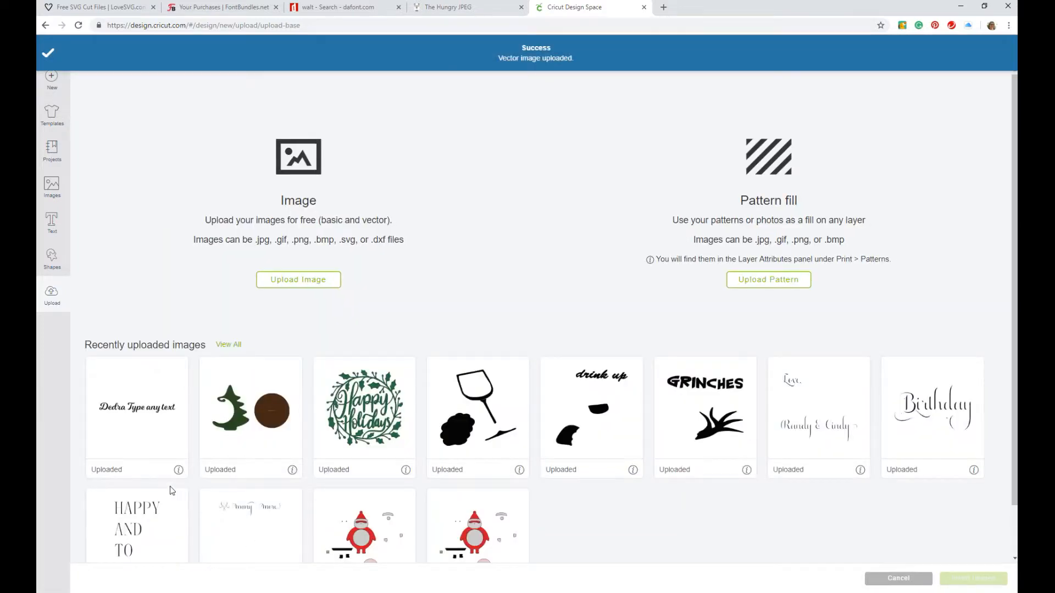
Insert the uploaded lettering onto the canvas, place it below the original text and enlarge it to about 10.24 by 1.39 inches.
{"action": "left_click", "coordinate": [975, 578]}
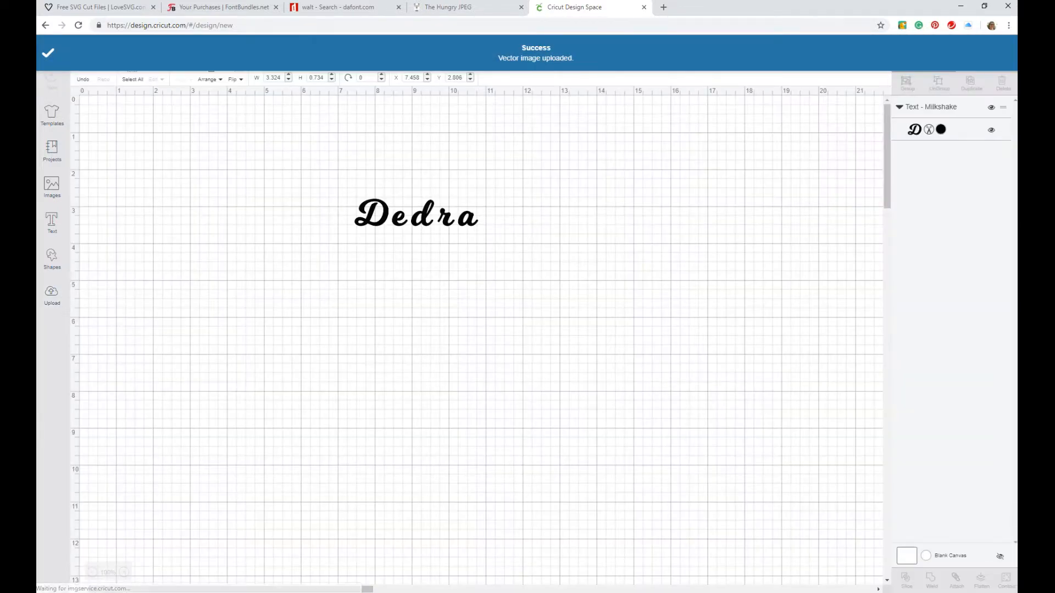
{"action": "mouse_move", "coordinate": [326, 592]}
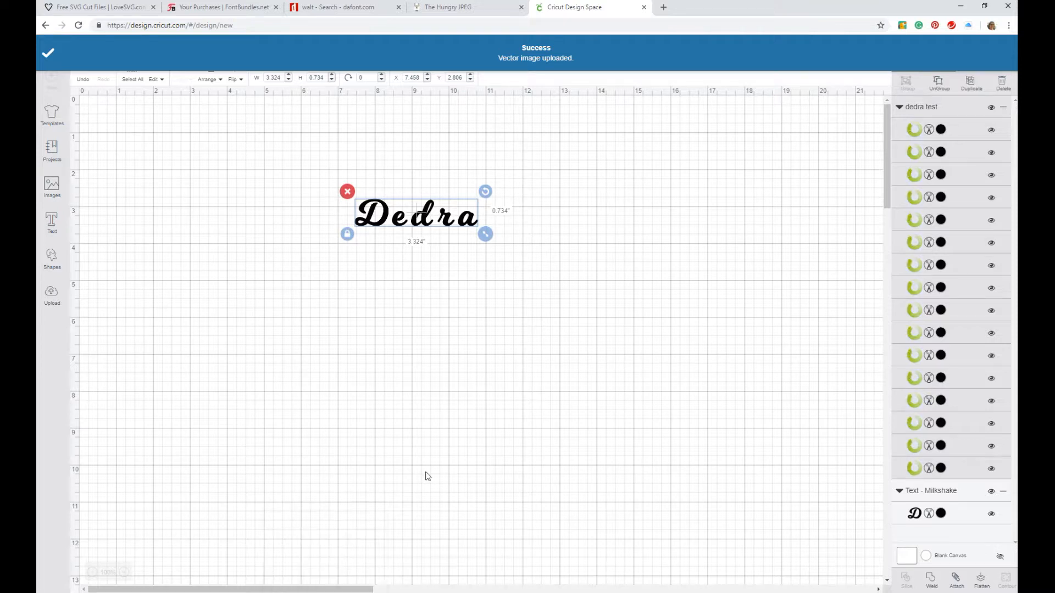
{"action": "left_click", "coordinate": [269, 166]}
{"action": "left_click_drag", "start_coordinate": [269, 168], "coordinate": [490, 282]}
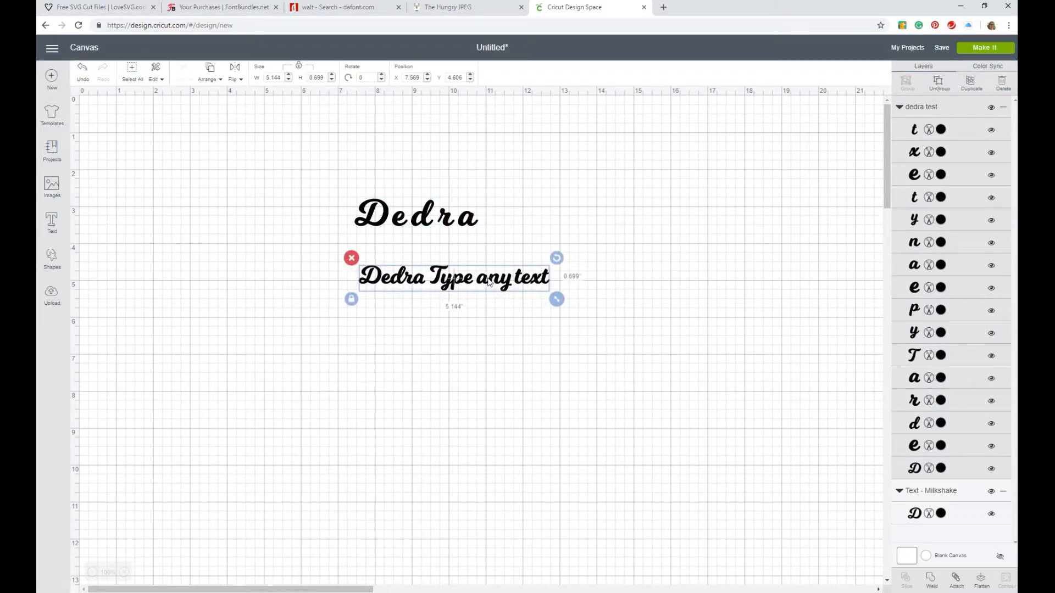
{"action": "left_click_drag", "start_coordinate": [563, 303], "coordinate": [466, 316]}
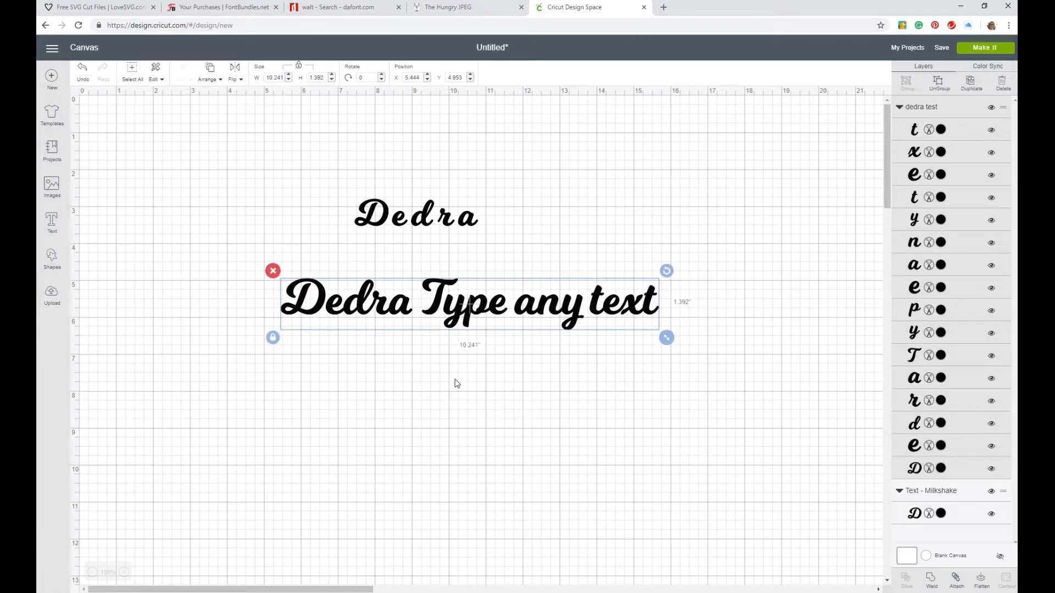
Ungroup the uploaded lettering, weld the first name's letters into one shape and move it up and left of the original text.
{"action": "left_click", "coordinate": [942, 82]}
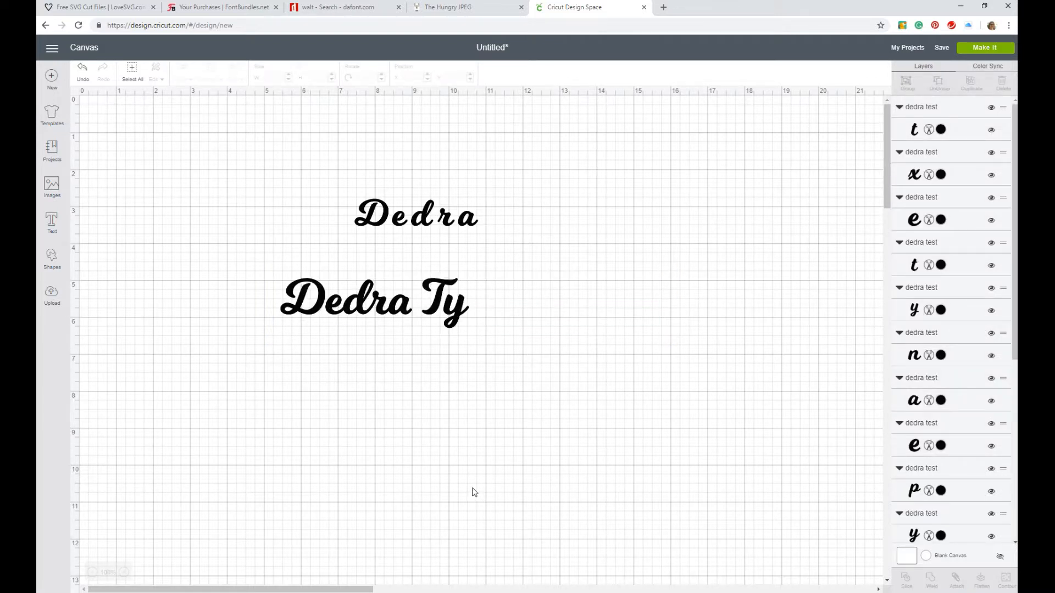
{"action": "left_click_drag", "start_coordinate": [198, 259], "coordinate": [421, 338]}
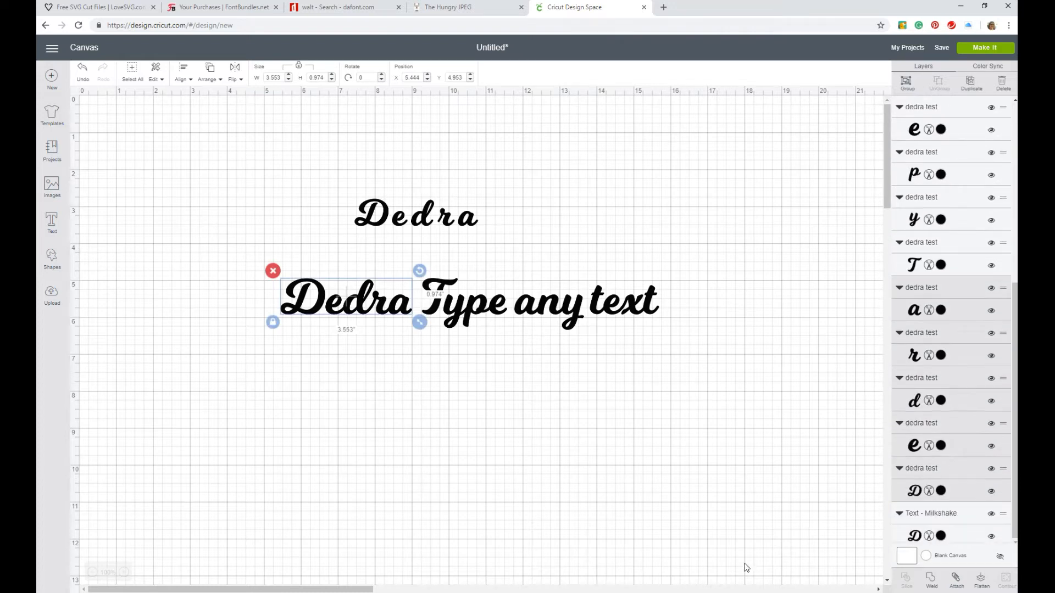
{"action": "left_click", "coordinate": [932, 583]}
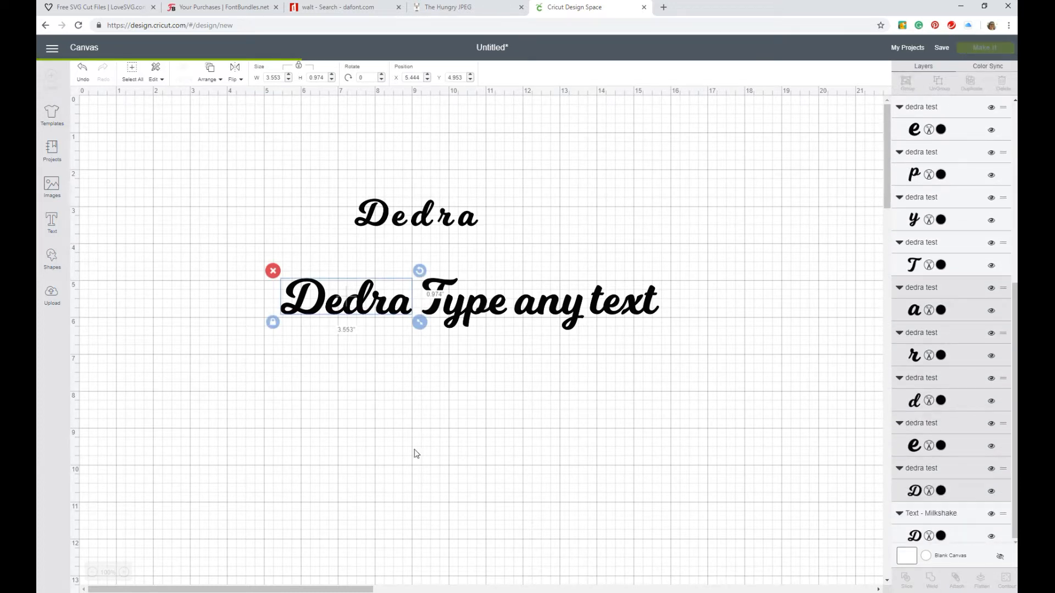
{"action": "left_click", "coordinate": [360, 314]}
{"action": "left_click_drag", "start_coordinate": [360, 314], "coordinate": [263, 204]}
Weld the letters of "Type" into one shape and move the word about 3.9 inches left, away from "any text".
{"action": "left_click_drag", "start_coordinate": [393, 257], "coordinate": [511, 332]}
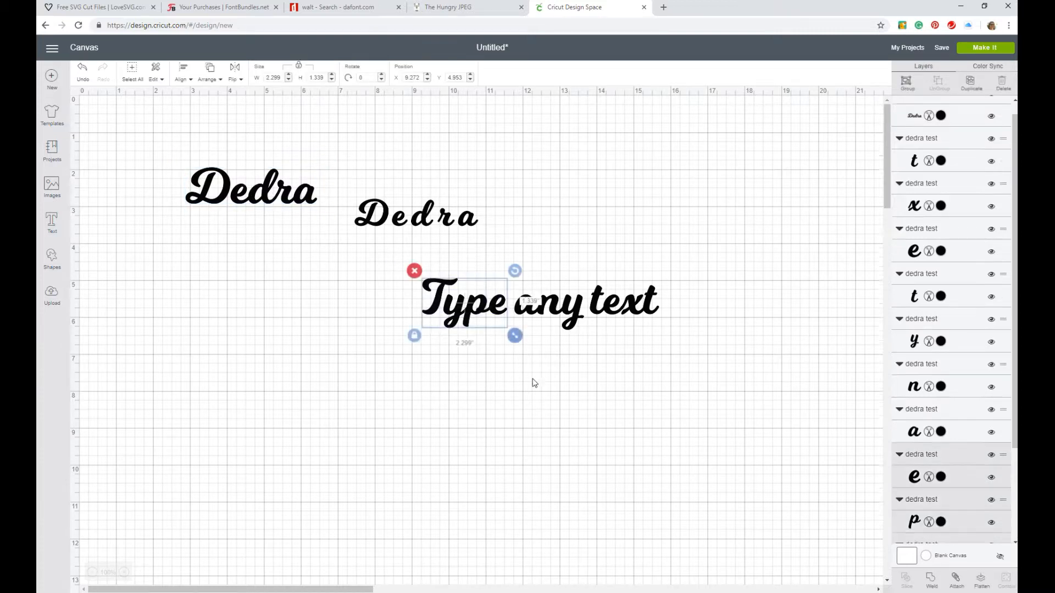
{"action": "left_click", "coordinate": [932, 585]}
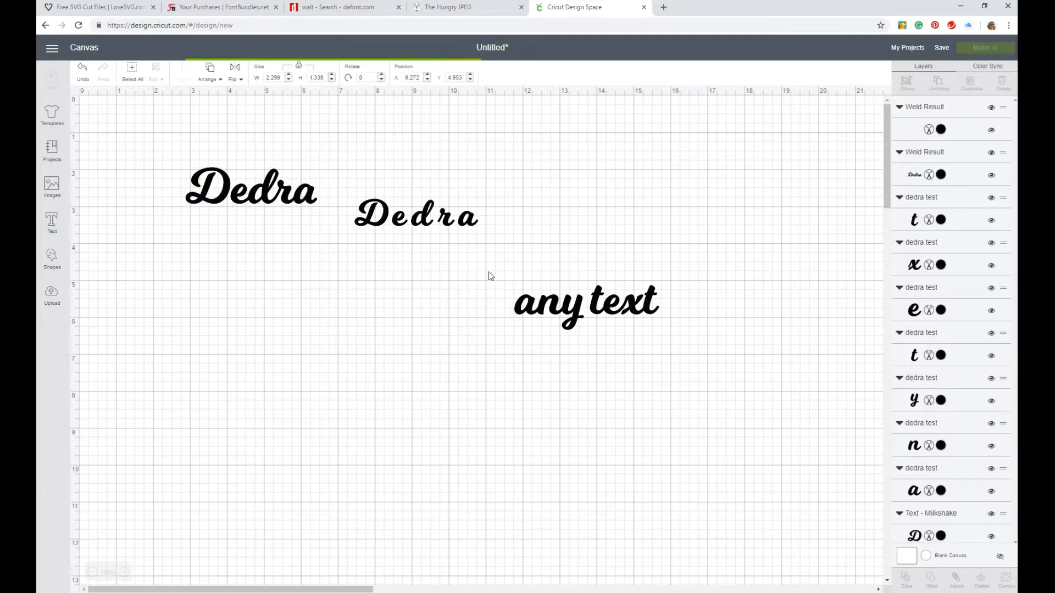
{"action": "left_click_drag", "start_coordinate": [505, 274], "coordinate": [592, 348]}
{"action": "left_click", "coordinate": [487, 456]}
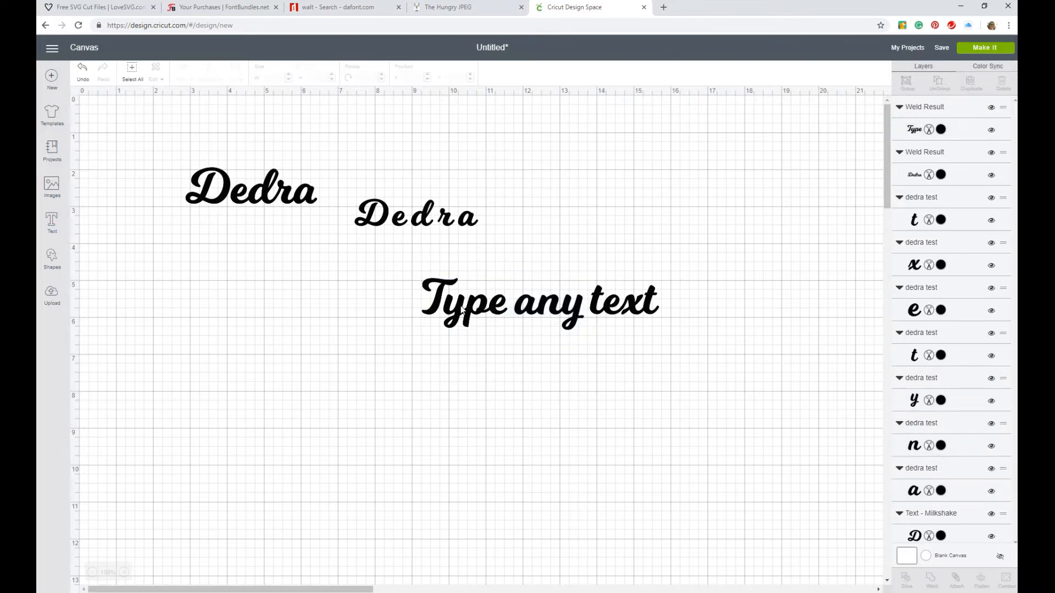
{"action": "left_click_drag", "start_coordinate": [463, 311], "coordinate": [319, 311]}
Weld "any" into one shape, move it left and slightly down, and weld the letters of "text" into another shape.
{"action": "left_click_drag", "start_coordinate": [490, 277], "coordinate": [584, 344]}
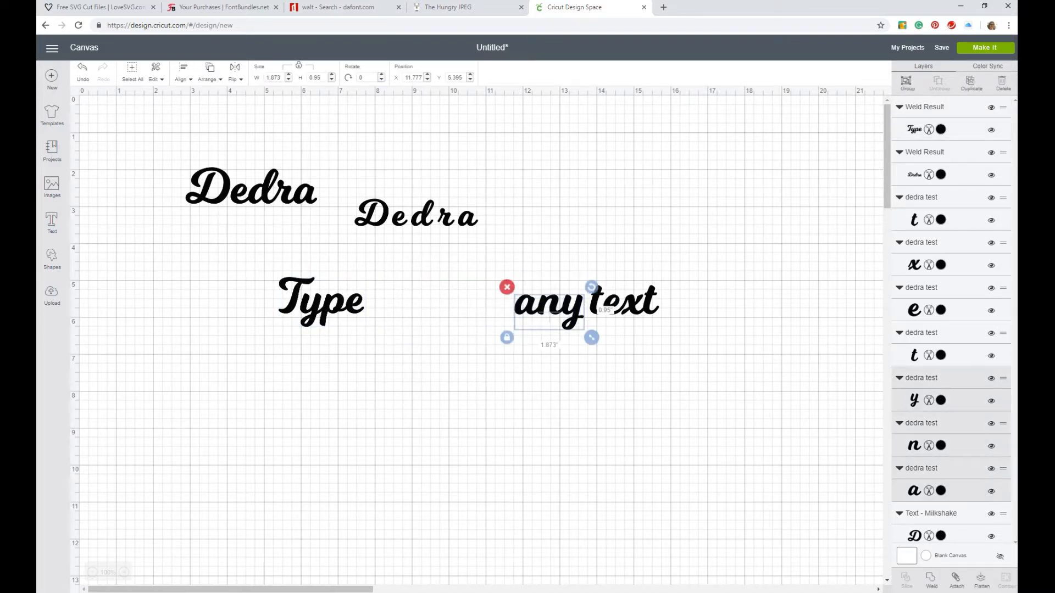
{"action": "left_click", "coordinate": [931, 581]}
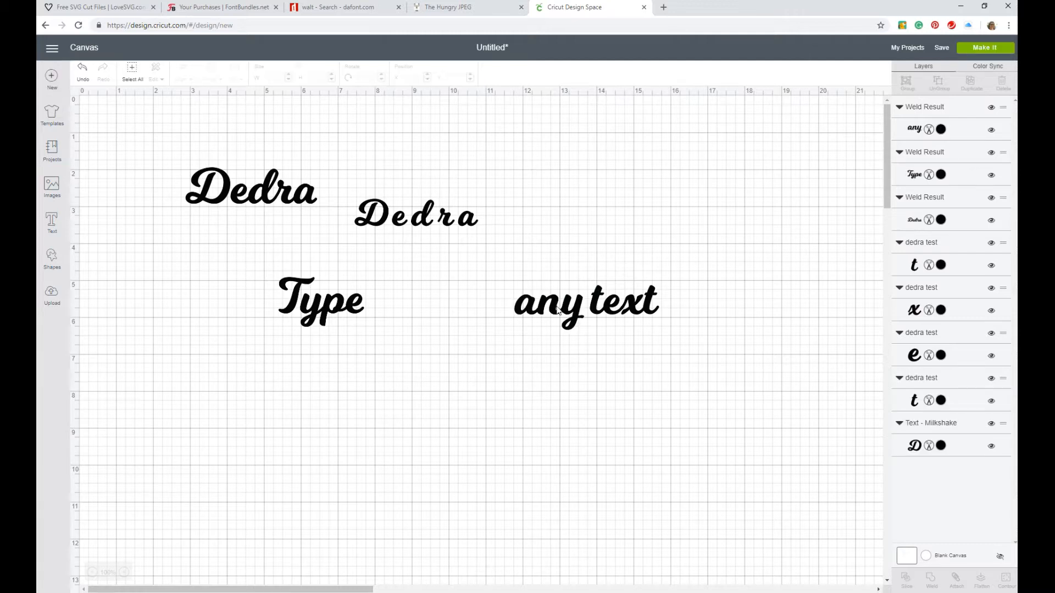
{"action": "left_click_drag", "start_coordinate": [550, 308], "coordinate": [483, 327]}
{"action": "left_click_drag", "start_coordinate": [549, 280], "coordinate": [668, 358]}
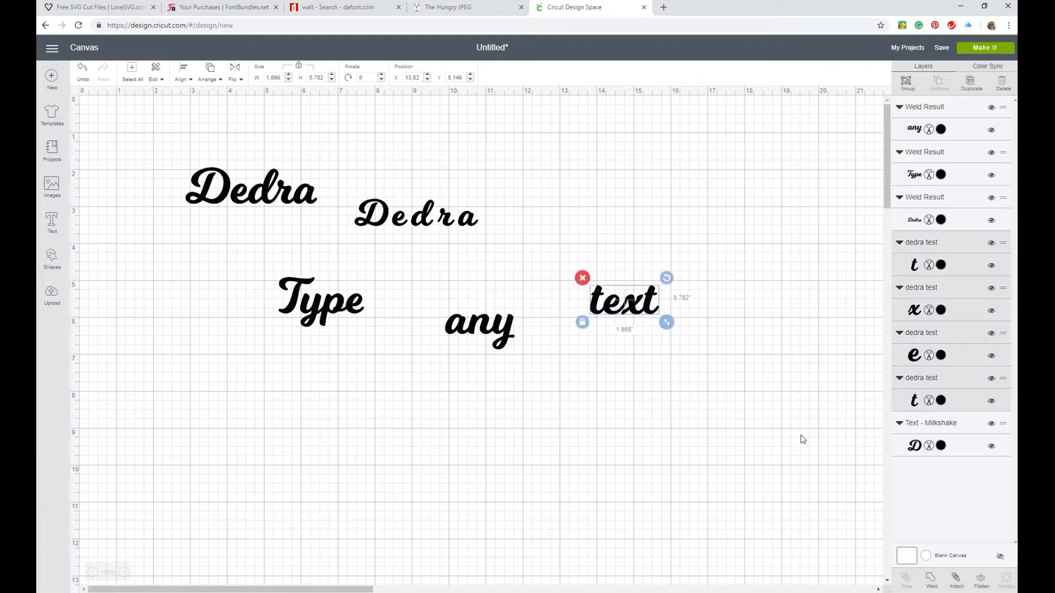
{"action": "left_click", "coordinate": [931, 583]}
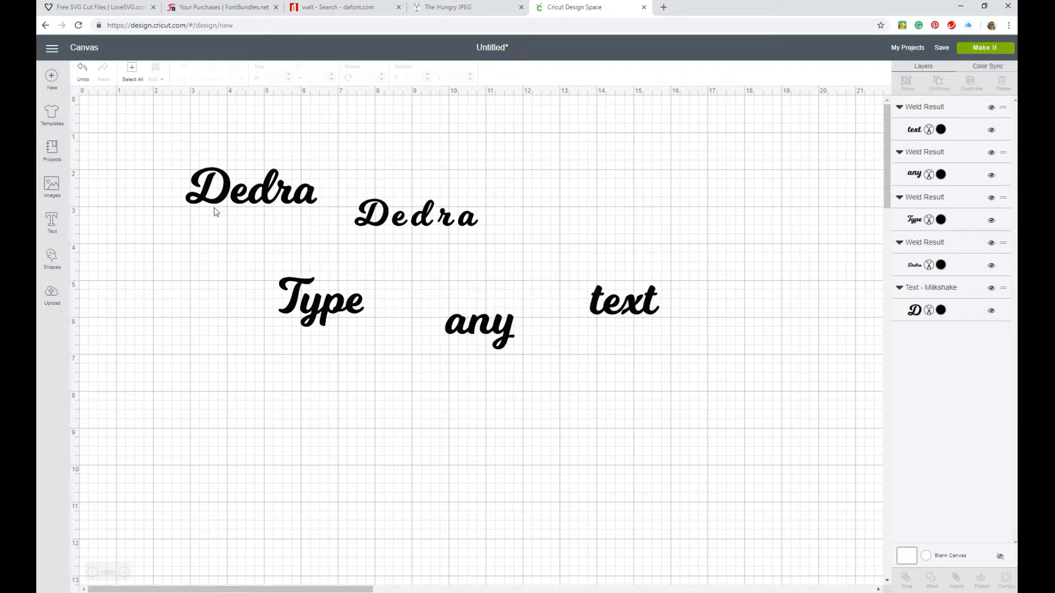
Change the welded first name's line type from Cut to Write.
{"action": "left_click", "coordinate": [268, 203]}
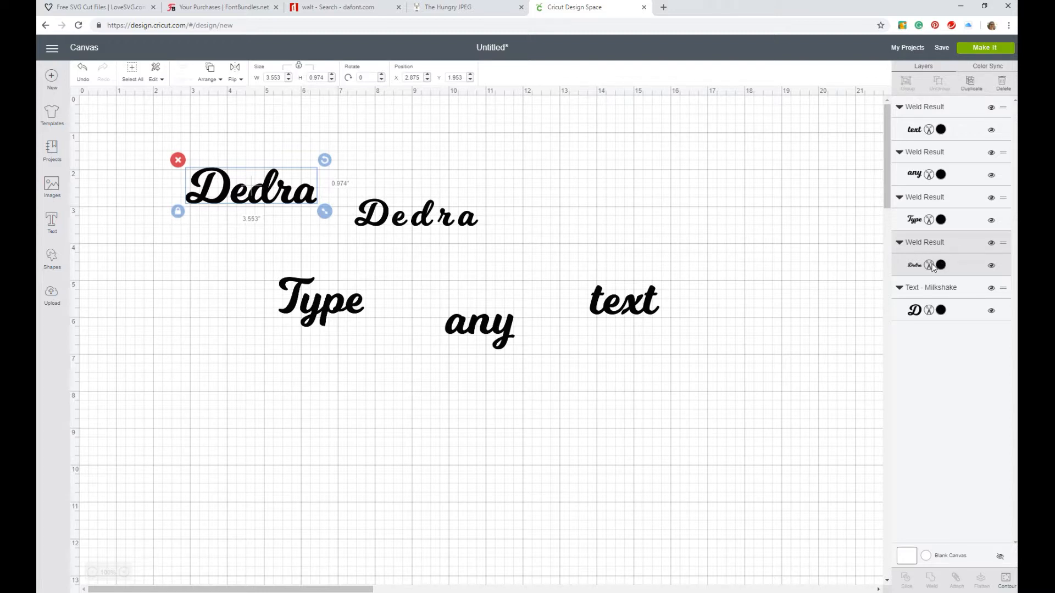
{"action": "left_click", "coordinate": [941, 265]}
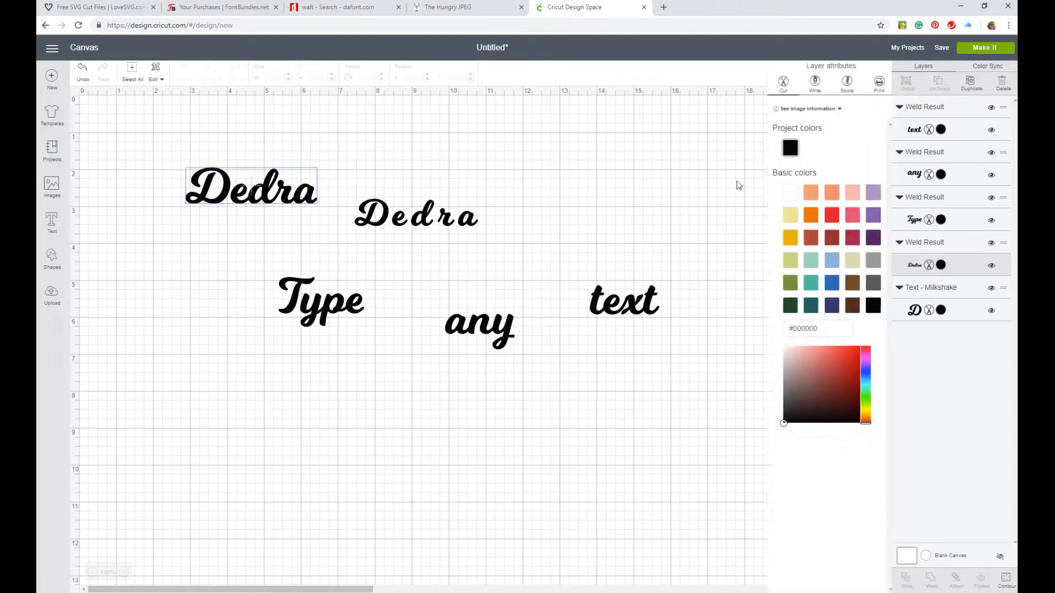
{"action": "left_click", "coordinate": [808, 84]}
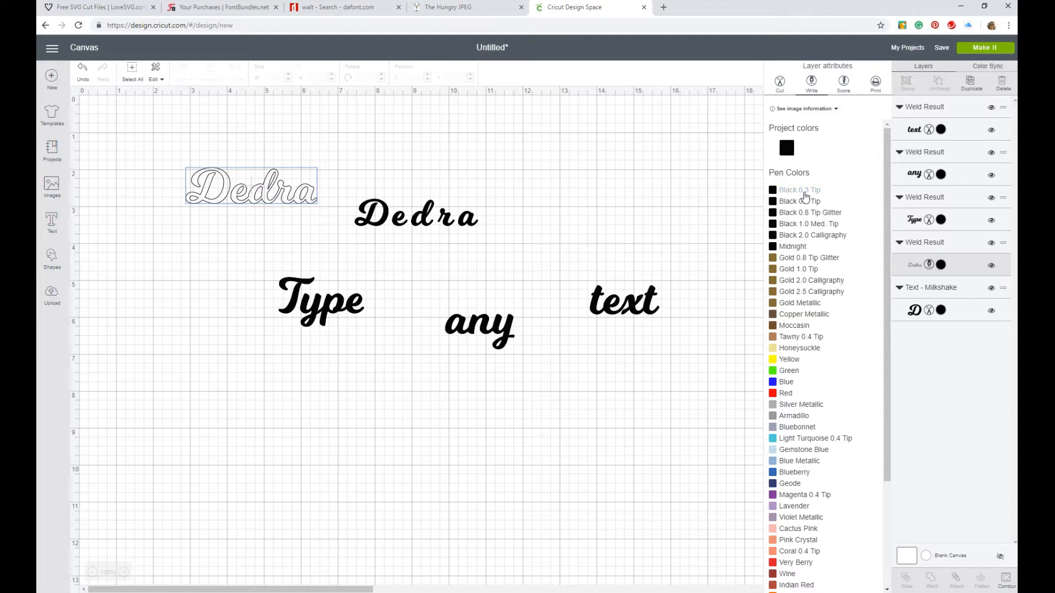
{"action": "left_click", "coordinate": [577, 467]}
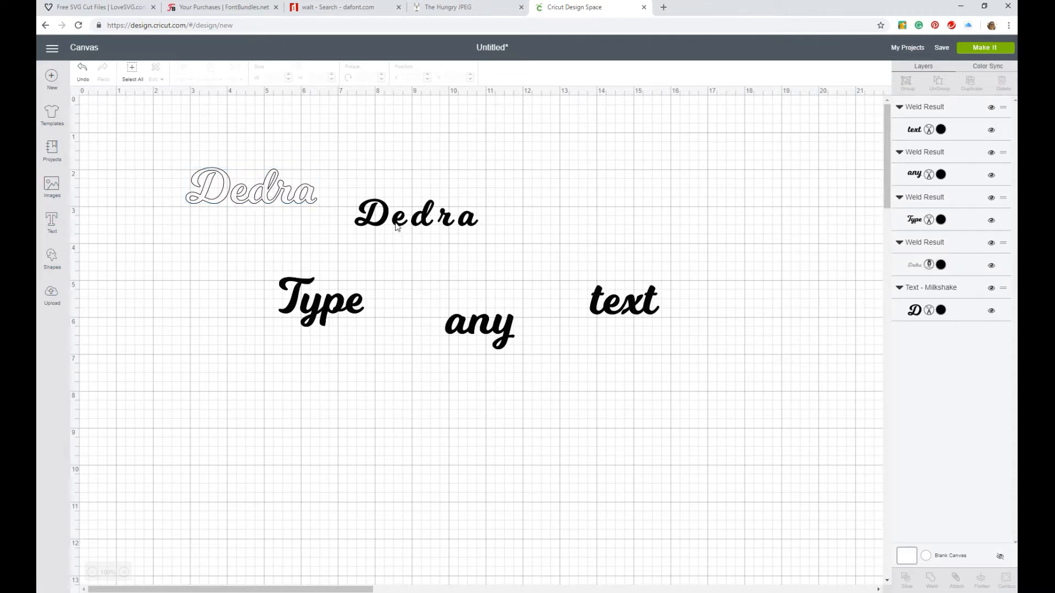
{"action": "left_click", "coordinate": [417, 227]}
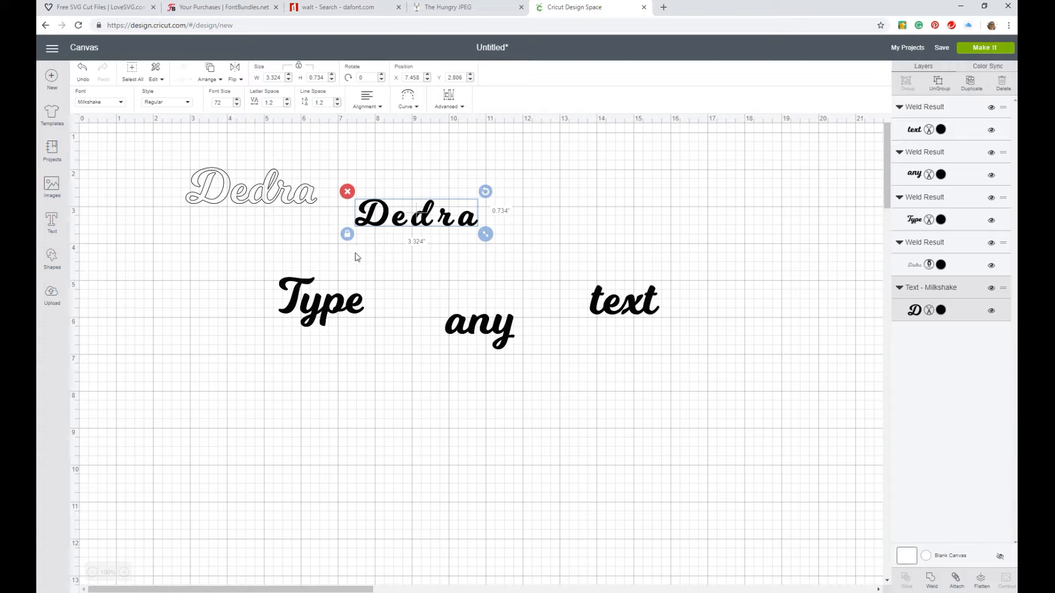
{"action": "left_click", "coordinate": [442, 152]}
{"action": "left_click_drag", "start_coordinate": [335, 183], "coordinate": [549, 225]}
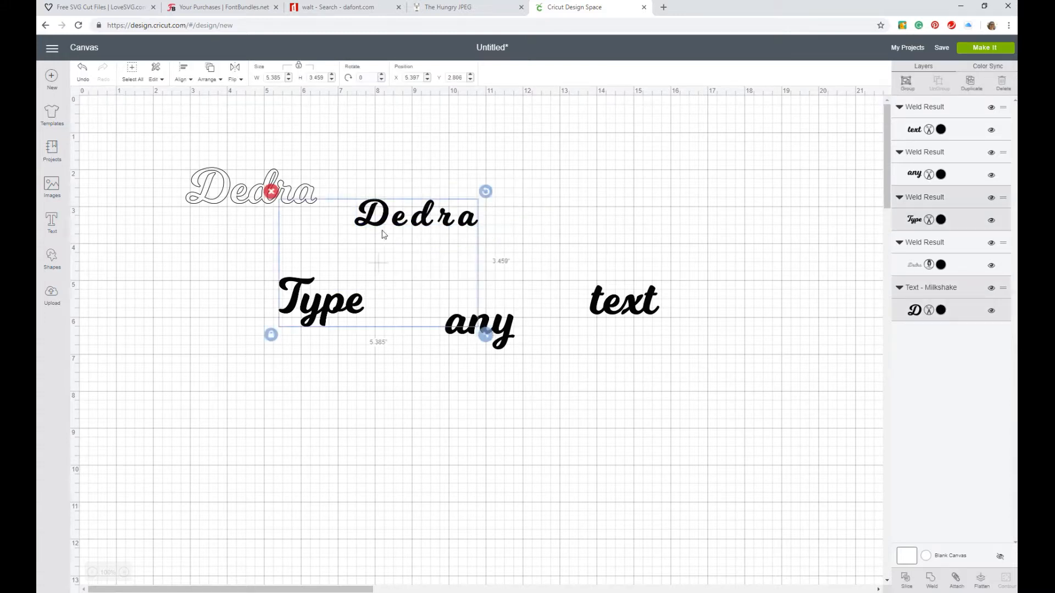
{"action": "left_click", "coordinate": [216, 196]}
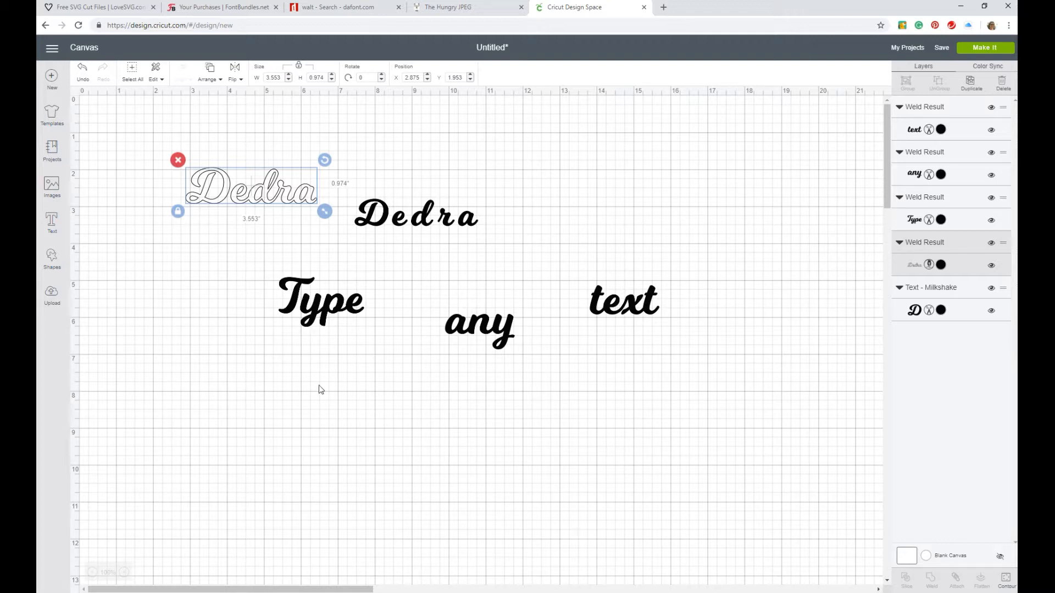
{"action": "left_click", "coordinate": [428, 317]}
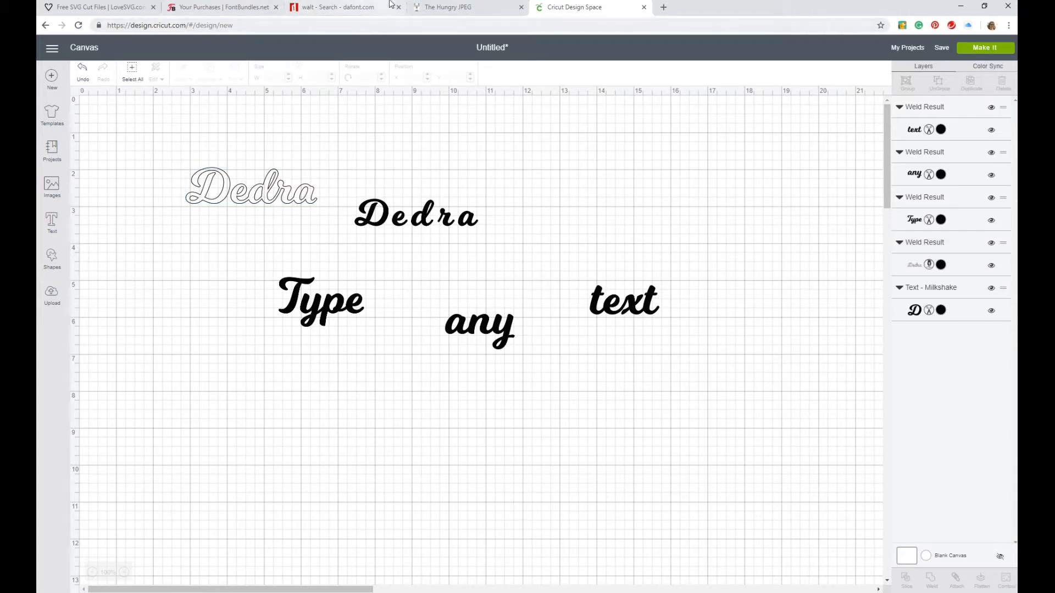
Switch to the DaFont search results for "walt" and download the Waltograph font.
{"action": "left_click", "coordinate": [341, 8]}
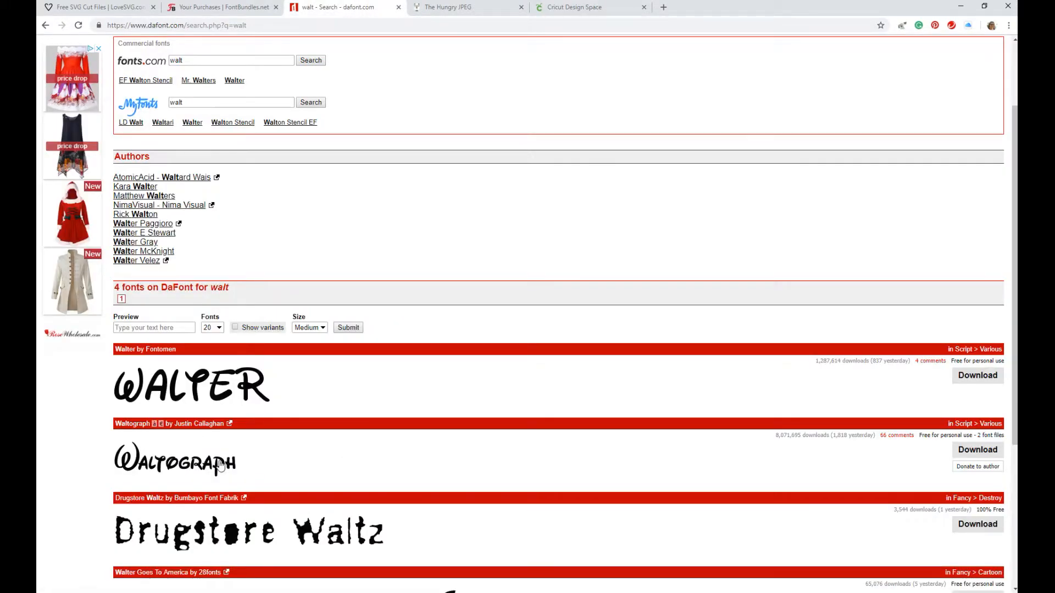
{"action": "scroll", "coordinate": [471, 245], "scroll_direction": "up", "scroll_amount": 1}
{"action": "scroll", "coordinate": [467, 283], "scroll_direction": "down", "scroll_amount": 4}
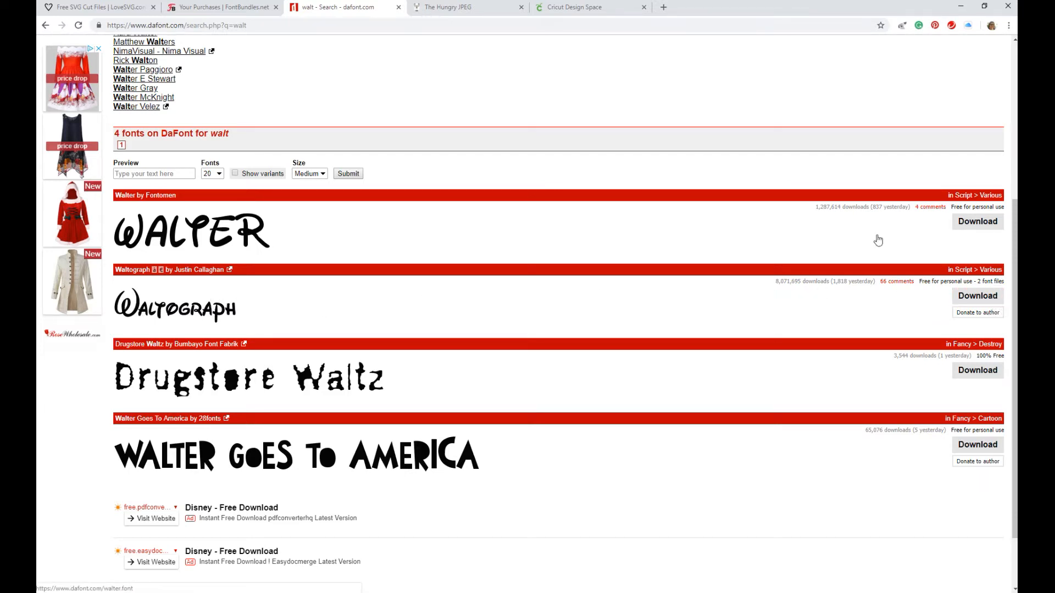
{"action": "left_click", "coordinate": [978, 296]}
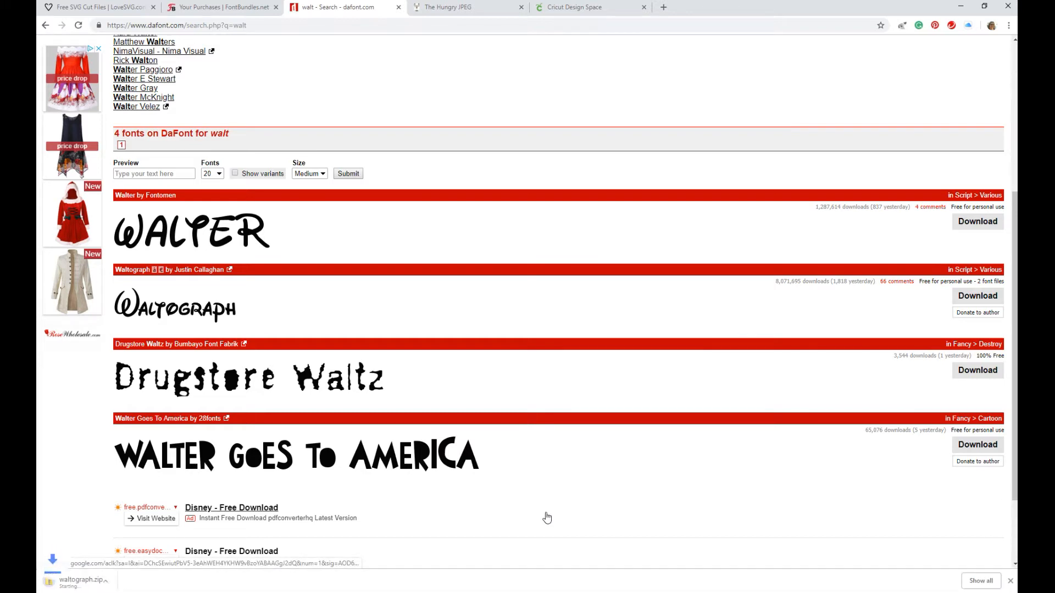
Open the downloaded waltograph.zip and install waltograph42.otf, then close the font preview.
{"action": "left_click", "coordinate": [83, 582]}
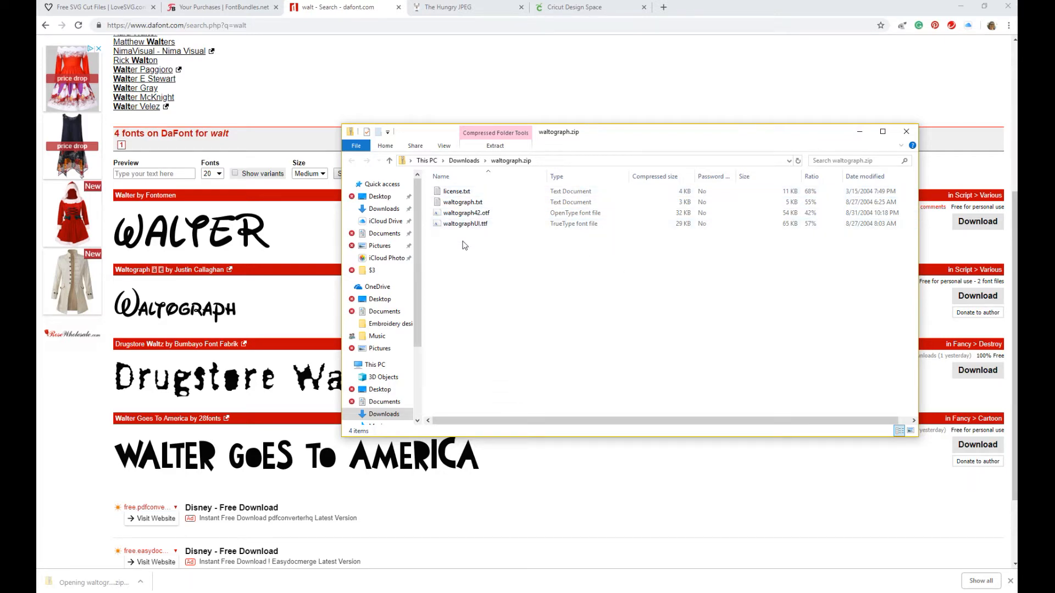
{"action": "double_click", "coordinate": [531, 217]}
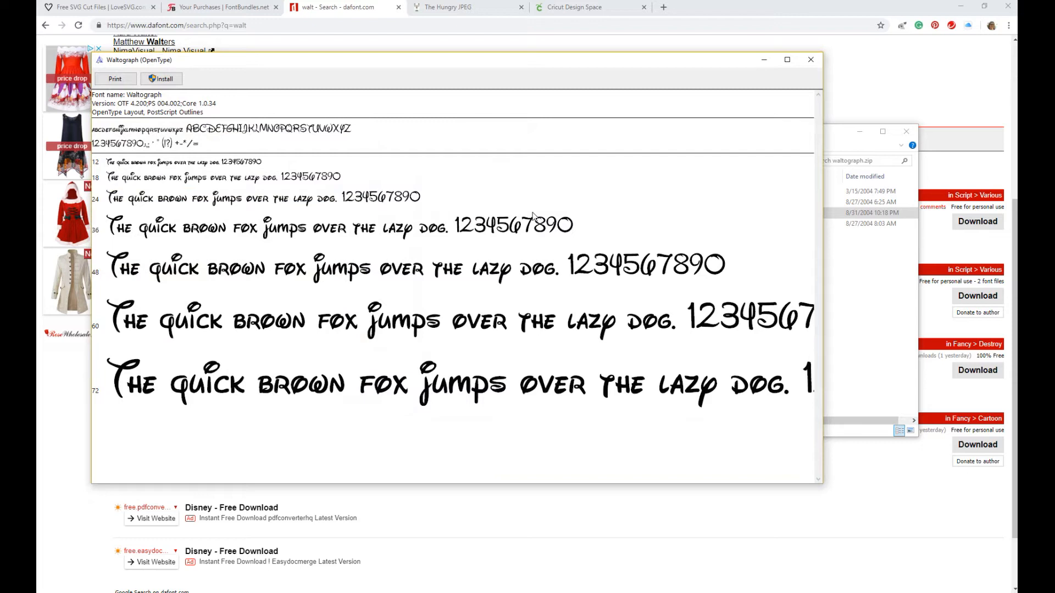
{"action": "left_click", "coordinate": [160, 78]}
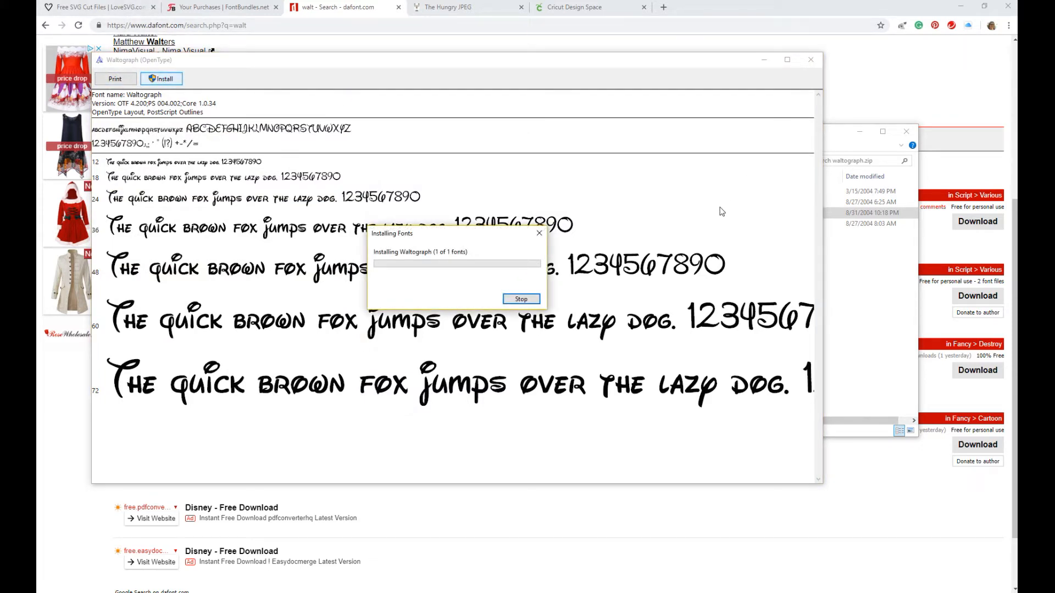
{"action": "left_click", "coordinate": [810, 59]}
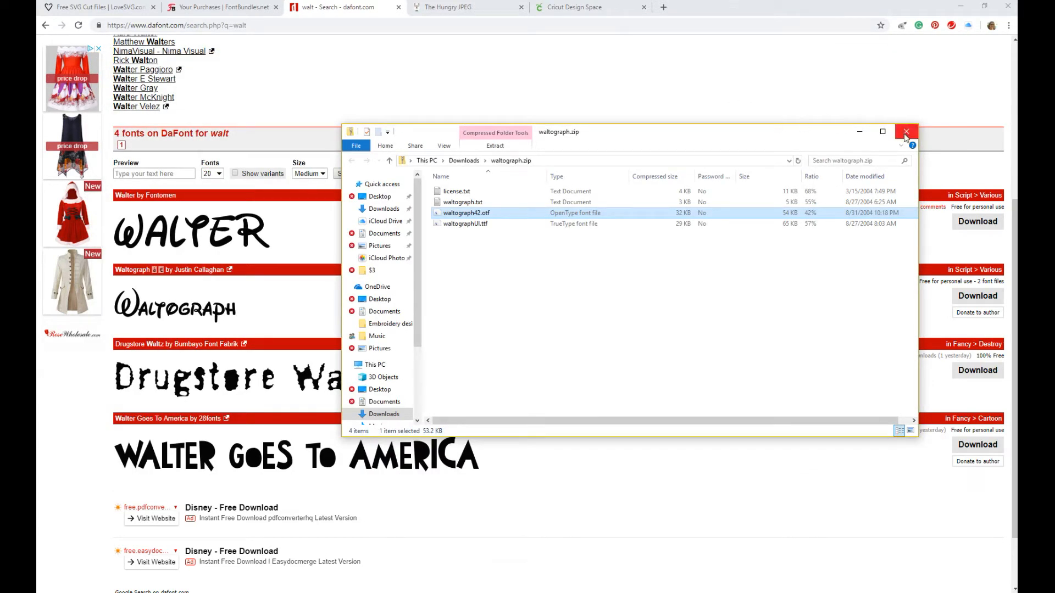
Move waltograph.zip into the Fonts folder inside Downloads and close the file window.
{"action": "left_click", "coordinate": [464, 161]}
{"action": "left_click_drag", "start_coordinate": [708, 212], "coordinate": [458, 203]}
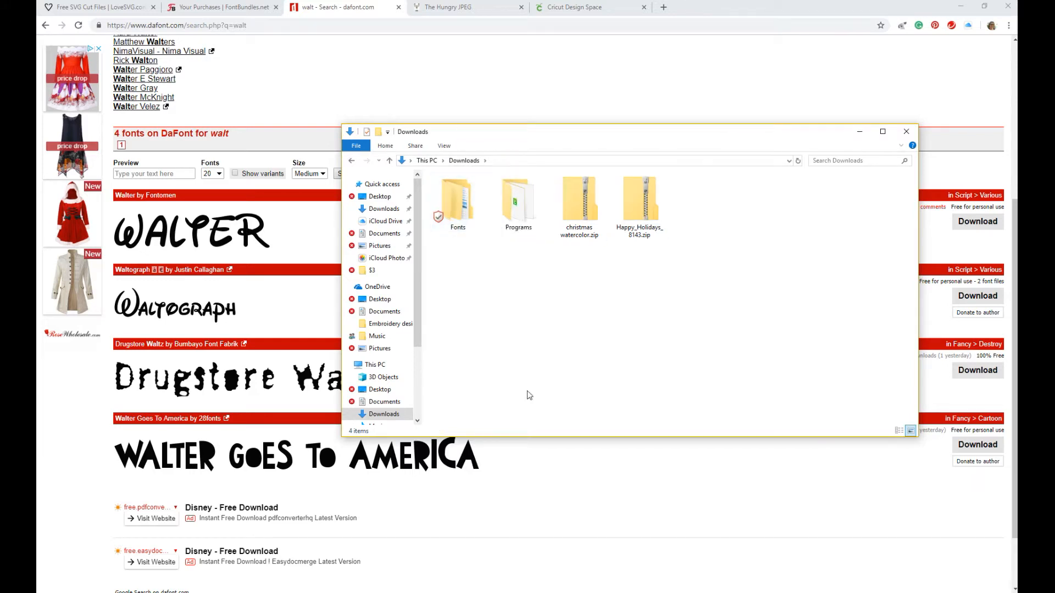
{"action": "left_click", "coordinate": [900, 134]}
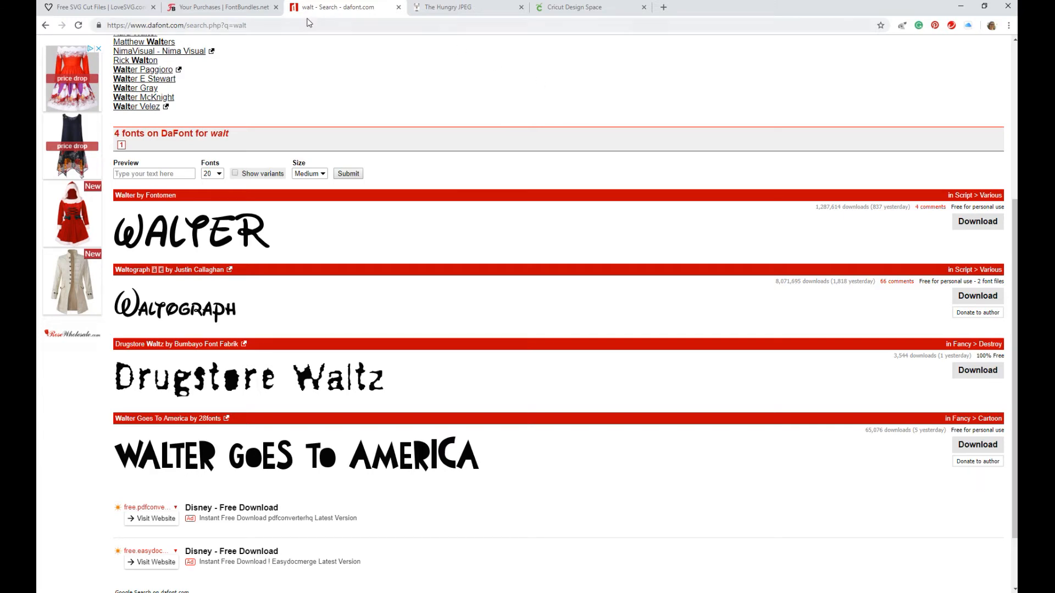
Return to the Cricut Design Space canvas, start a new text and search its font list for "walt".
{"action": "left_click", "coordinate": [585, 6]}
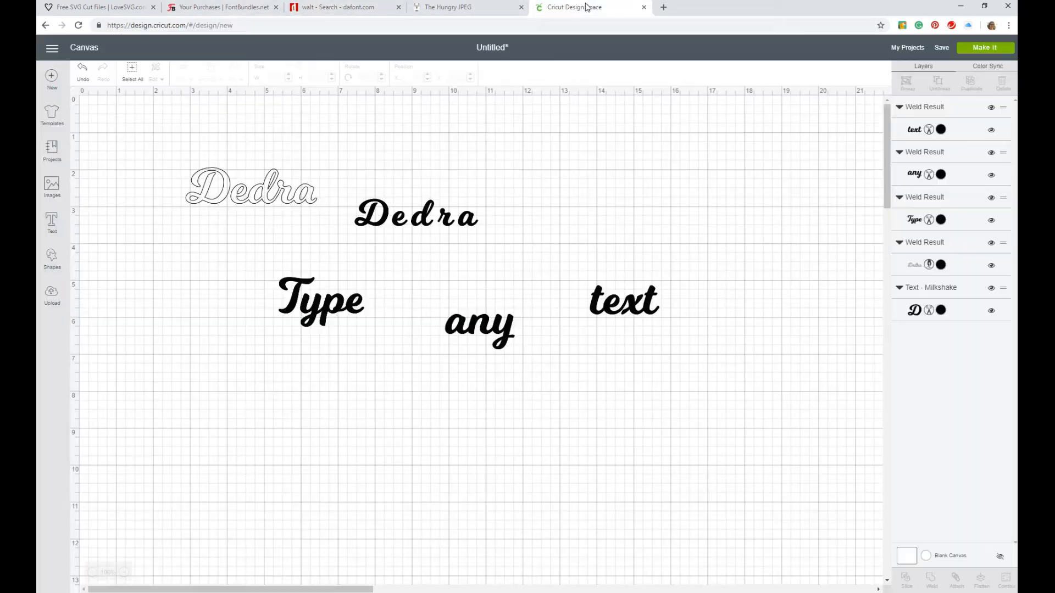
{"action": "left_click", "coordinate": [52, 221]}
{"action": "left_click", "coordinate": [104, 103]}
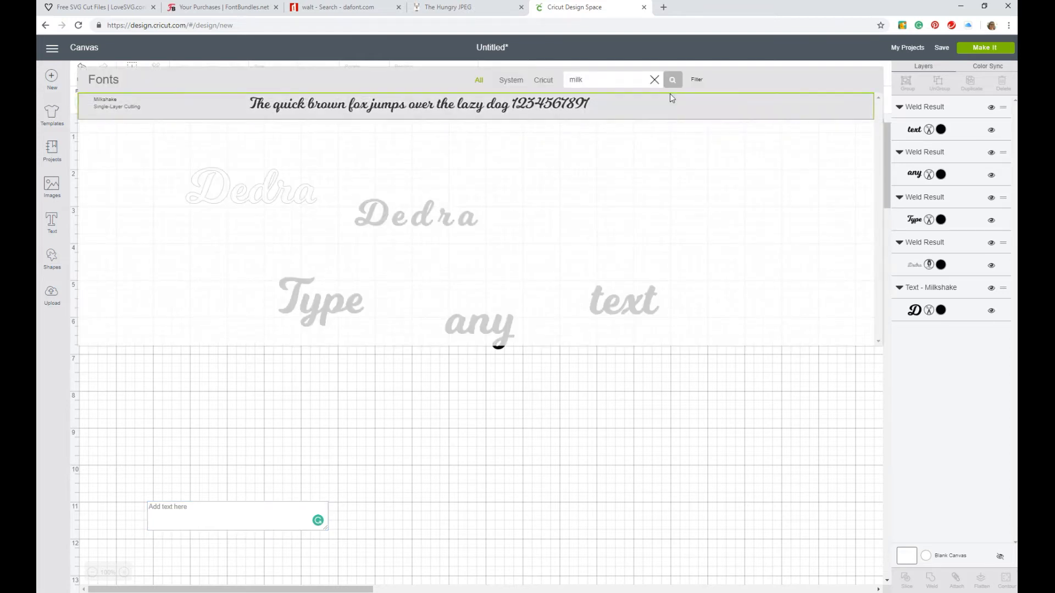
{"action": "left_click", "coordinate": [654, 80]}
{"action": "left_click", "coordinate": [601, 83]}
{"action": "type", "text": "walt"}
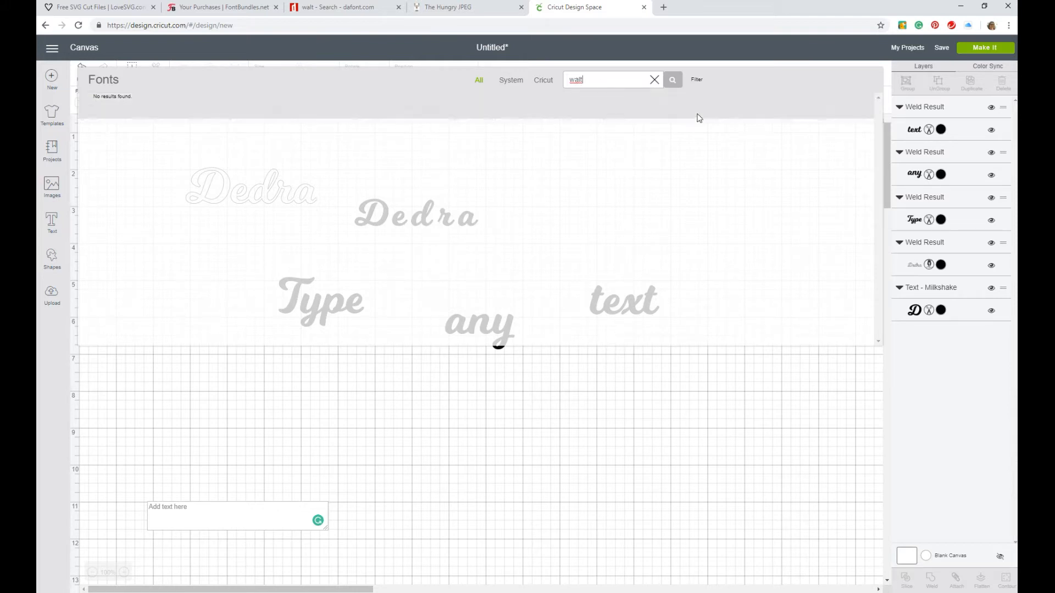
{"action": "left_click", "coordinate": [541, 468]}
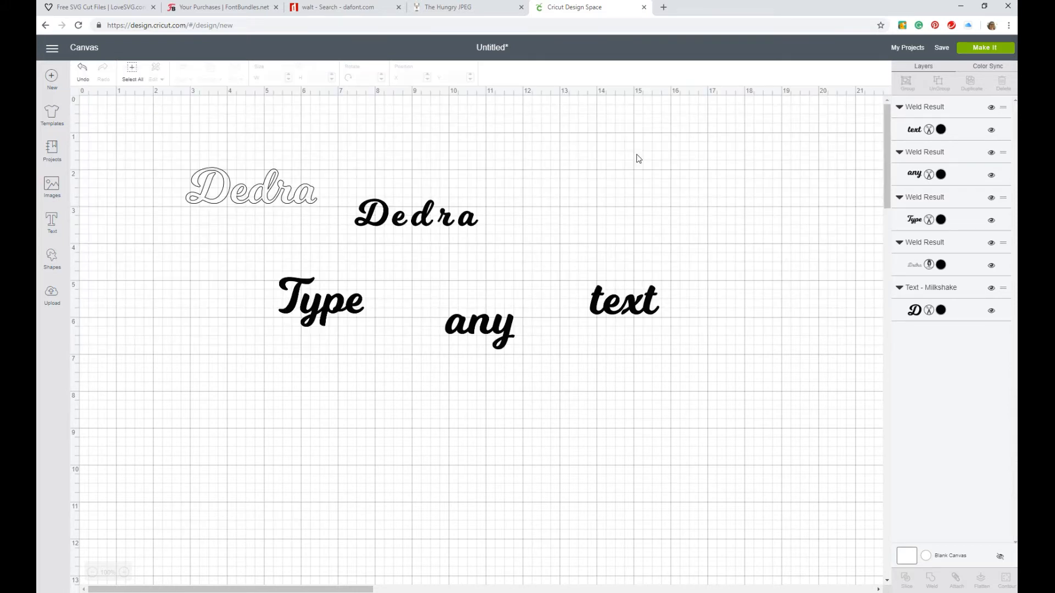
Open a new Cricut Design Space canvas at design.cricut.com/#/design/new in another browser tab.
{"action": "left_click", "coordinate": [663, 7]}
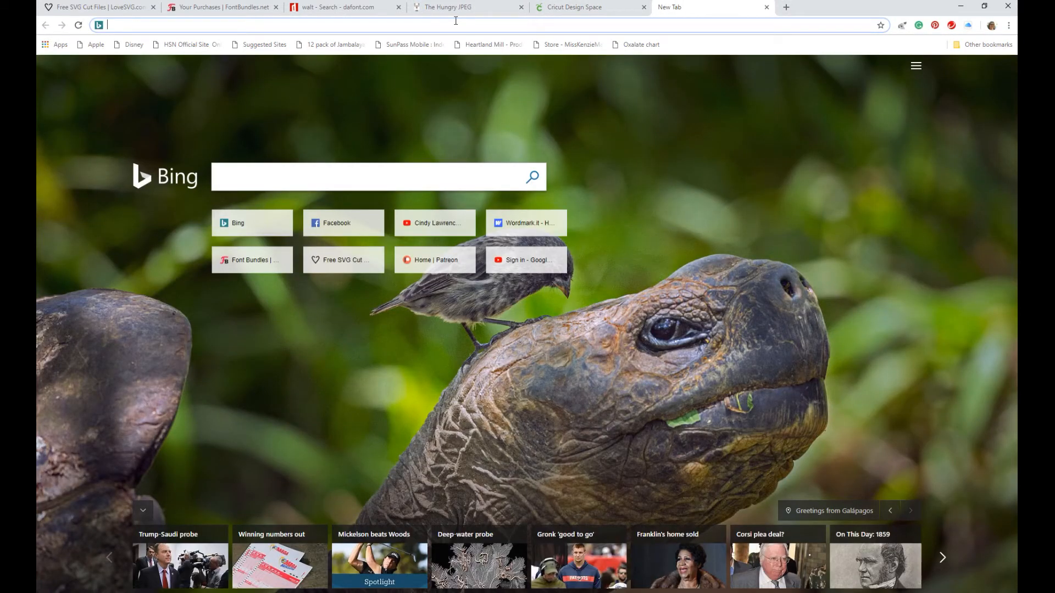
{"action": "type", "text": "cricut.com"}
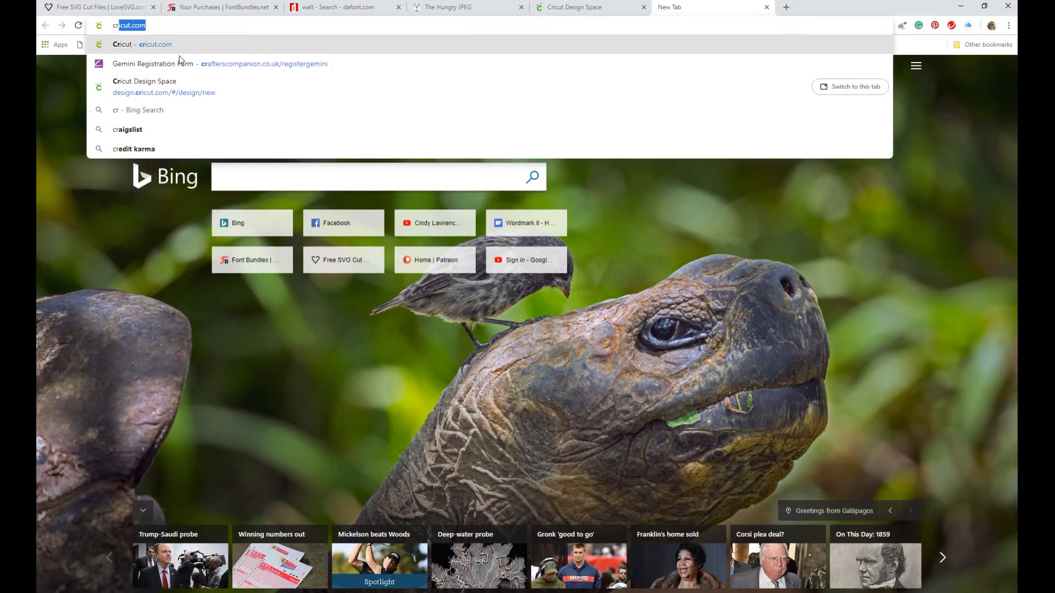
{"action": "left_click", "coordinate": [225, 88]}
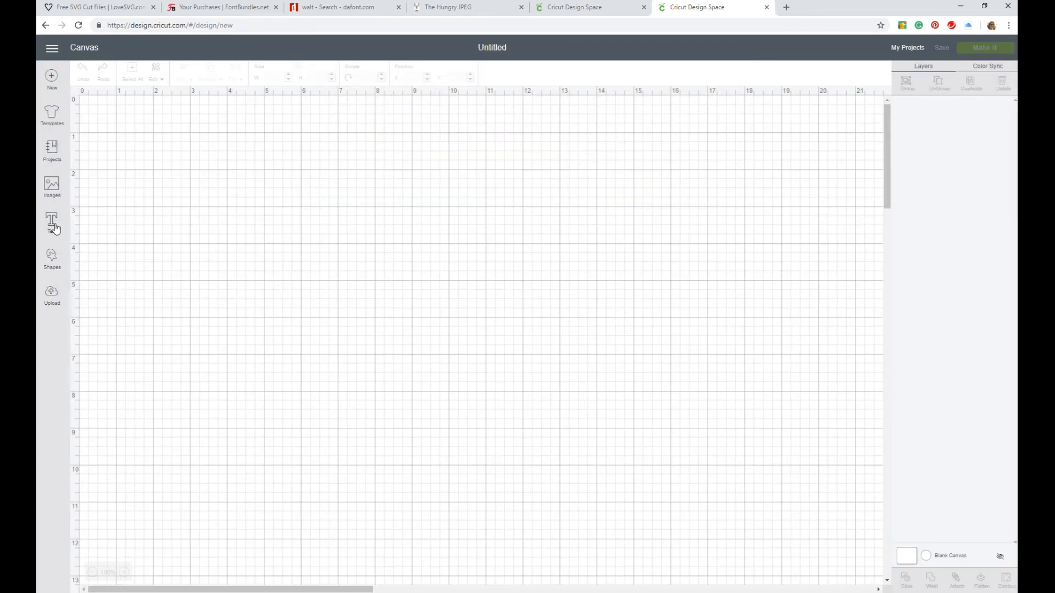
Start a new text, search the fonts for "wal" and choose Waltograph.
{"action": "left_click", "coordinate": [52, 222]}
{"action": "left_click", "coordinate": [109, 103]}
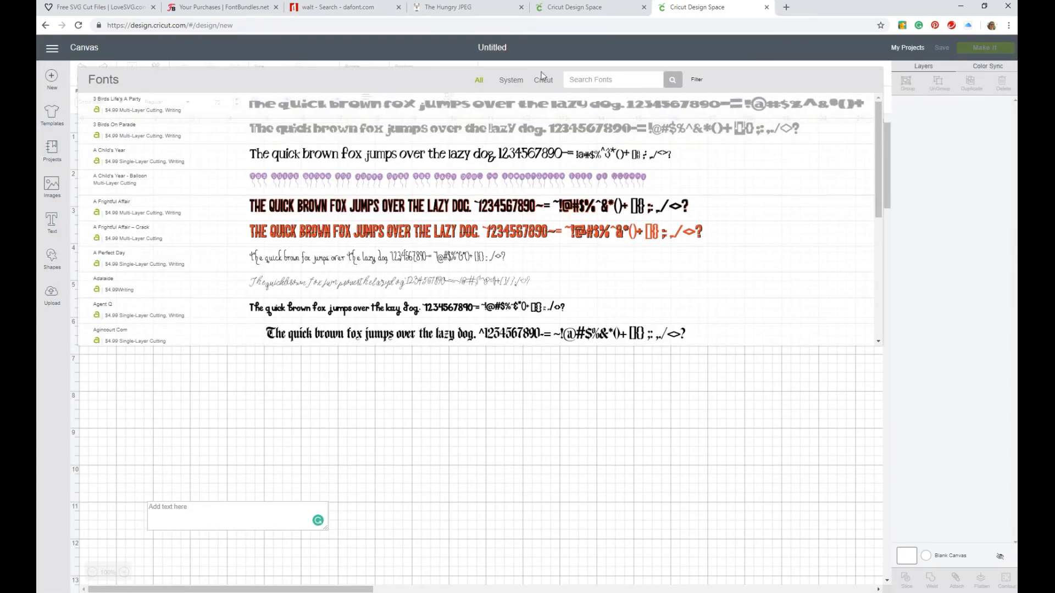
{"action": "left_click", "coordinate": [605, 80]}
{"action": "type", "text": "w"}
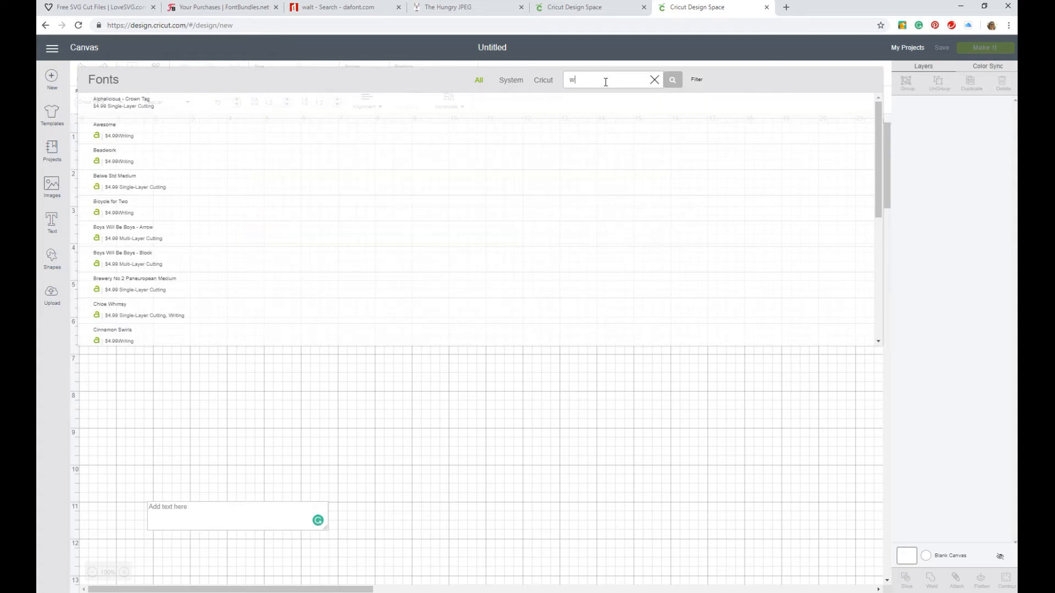
{"action": "type", "text": "all"}
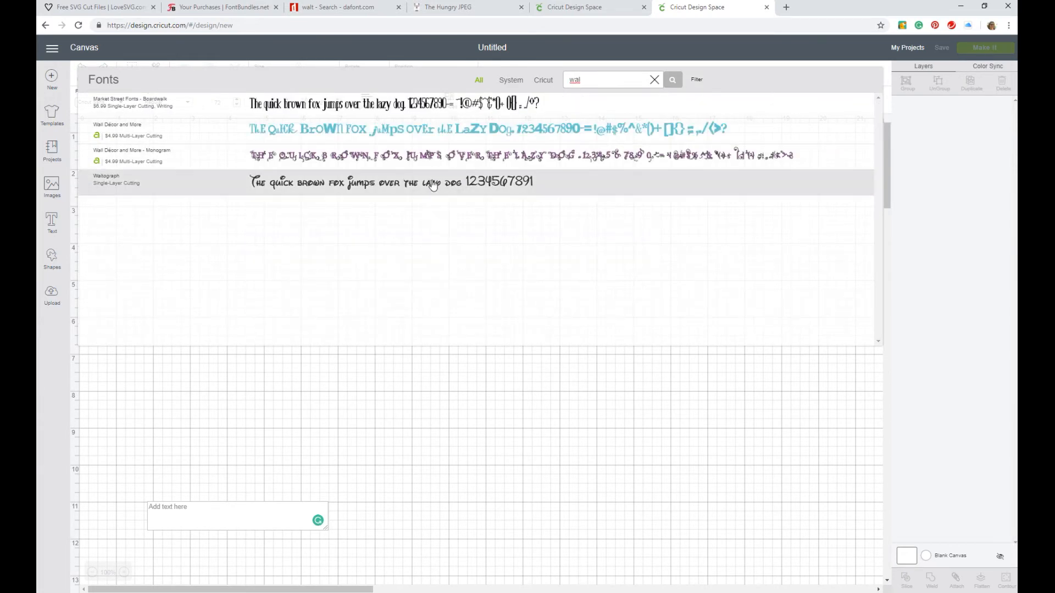
{"action": "left_click", "coordinate": [490, 184]}
Enter the text "My fav Disney Font" and move it up and right to about X 6.4, Y 4.5.
{"action": "left_click", "coordinate": [189, 511]}
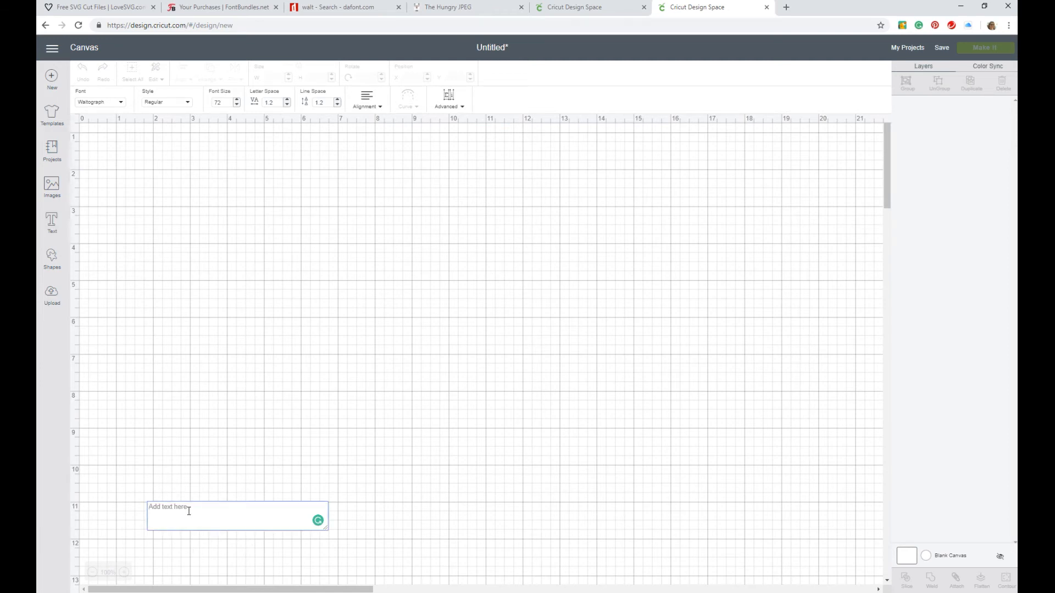
{"action": "type", "text": "My fav"}
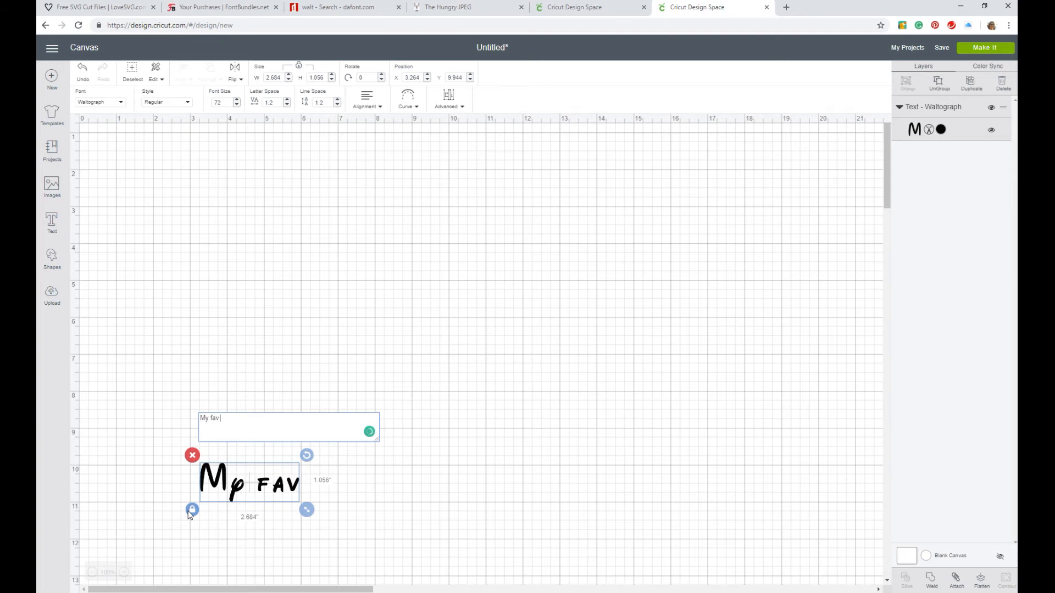
{"action": "type", "text": " Disney Font"}
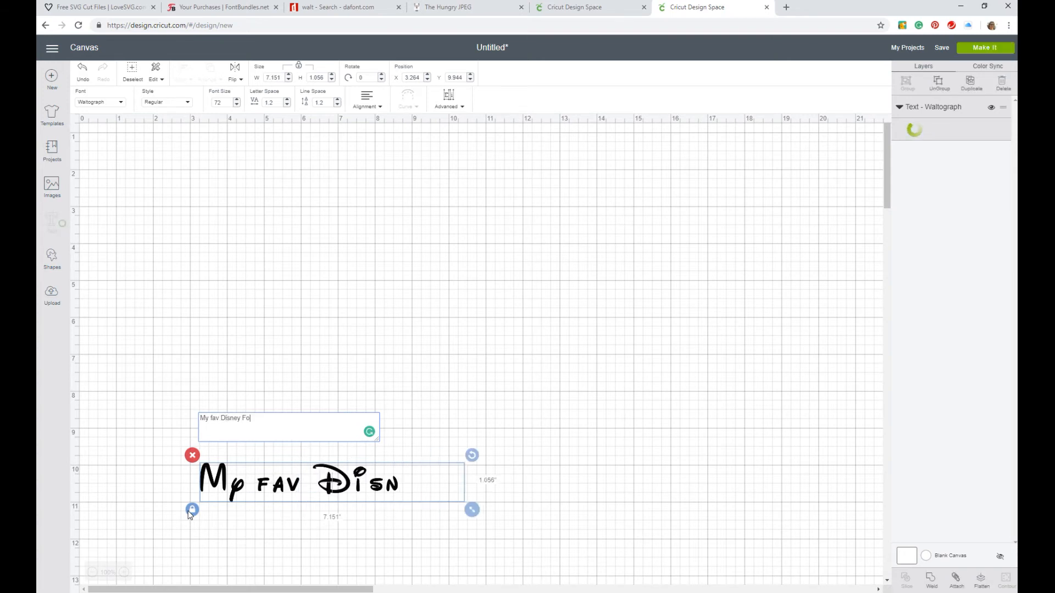
{"action": "key", "text": "Return"}
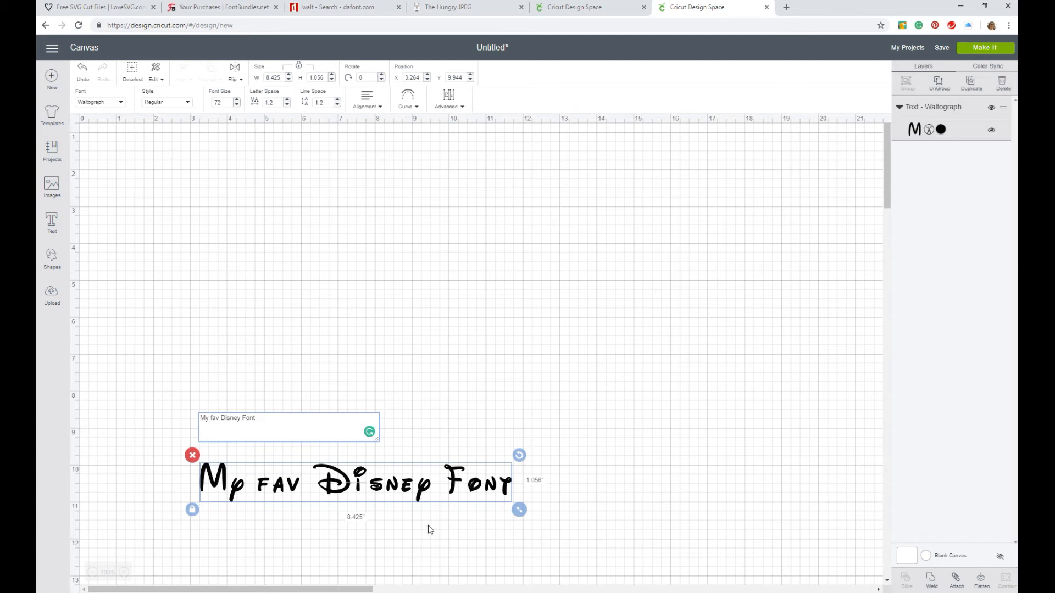
{"action": "left_click", "coordinate": [426, 506]}
{"action": "left_click", "coordinate": [369, 477]}
{"action": "left_click_drag", "start_coordinate": [369, 477], "coordinate": [485, 275]}
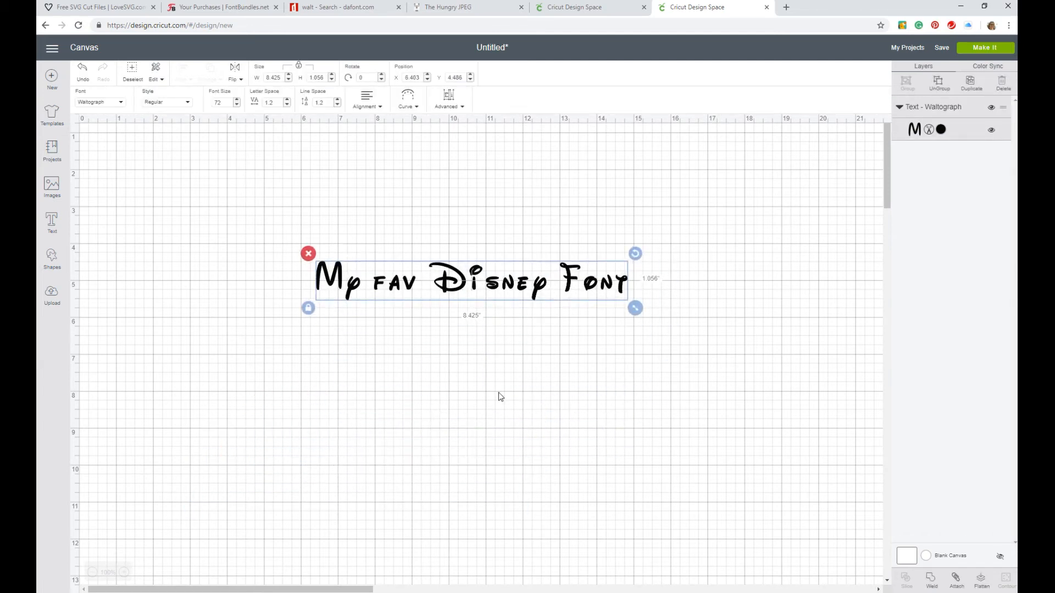